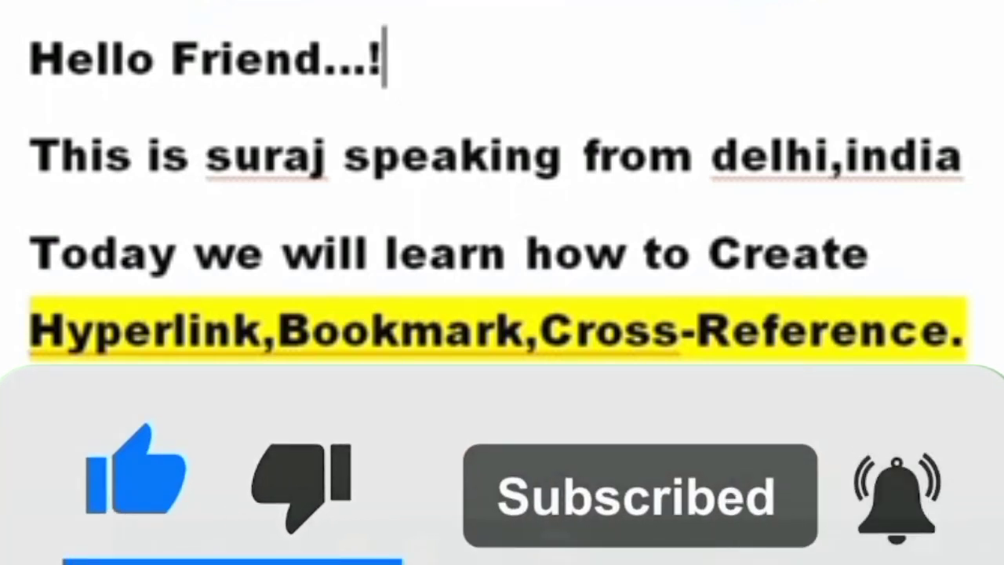
Show the Word sample document with its three paragraphs, with the Insert tab open.
{"action": "left_click", "coordinate": [430, 153]}
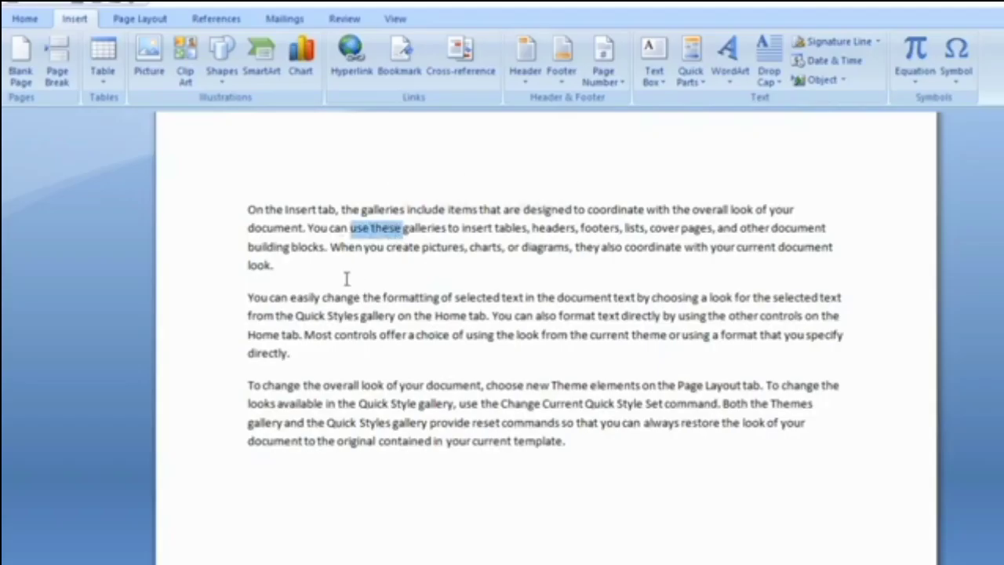
Select the whole word 'blocks' in the first paragraph.
{"action": "left_click", "coordinate": [346, 276]}
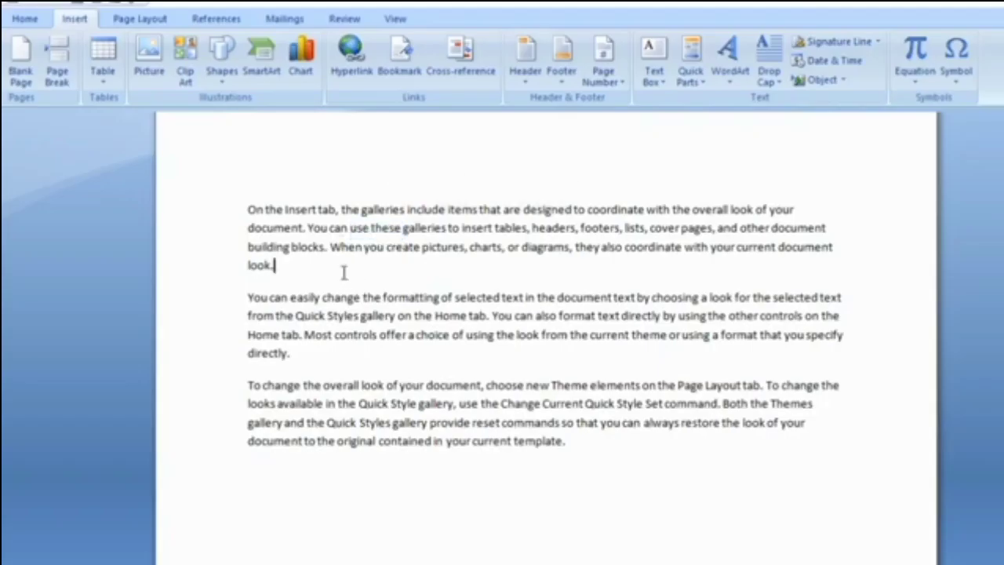
{"action": "left_click_drag", "start_coordinate": [325, 249], "coordinate": [302, 249]}
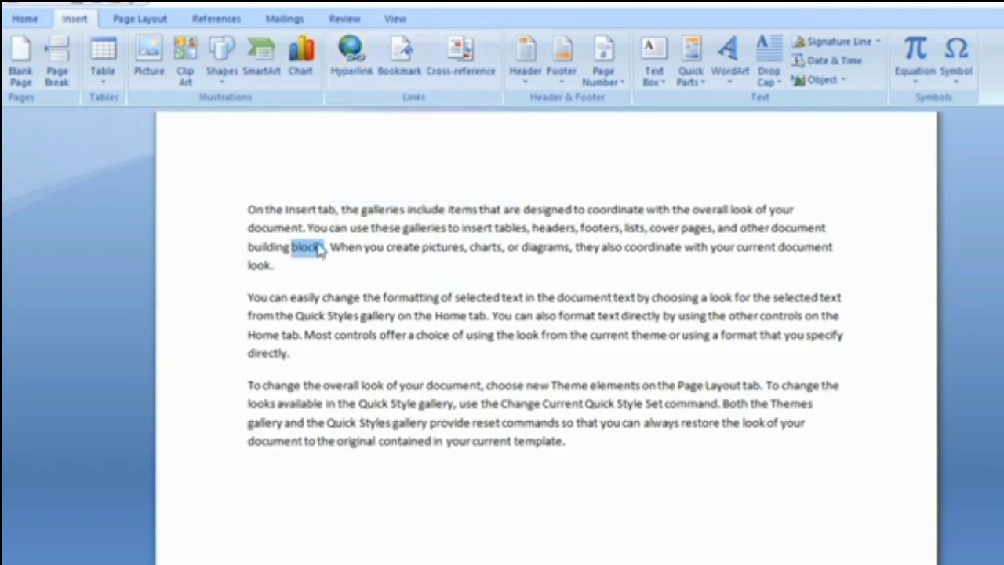
{"action": "left_click_drag", "start_coordinate": [326, 248], "coordinate": [296, 250]}
{"action": "left_click", "coordinate": [320, 256]}
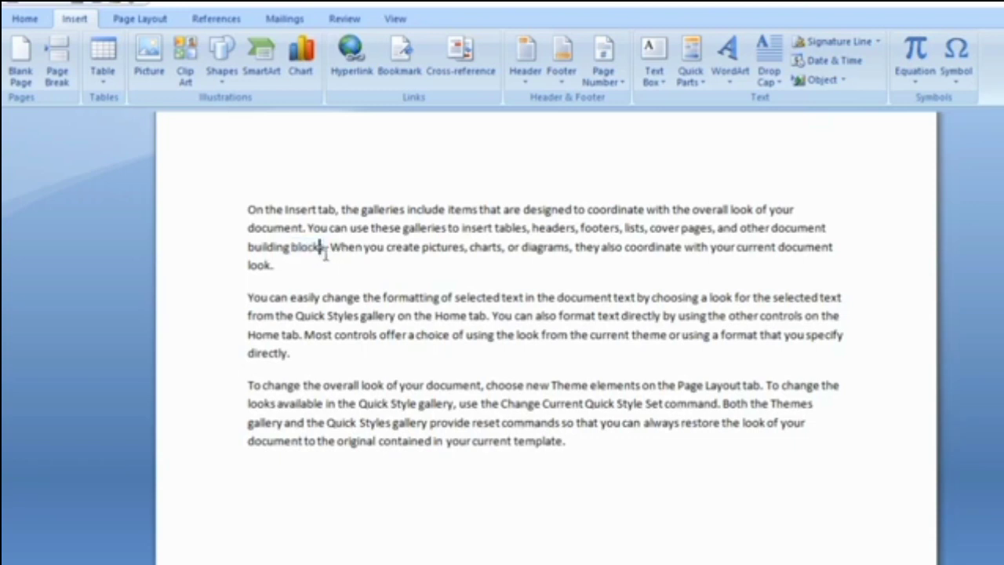
{"action": "left_click_drag", "start_coordinate": [325, 246], "coordinate": [292, 250]}
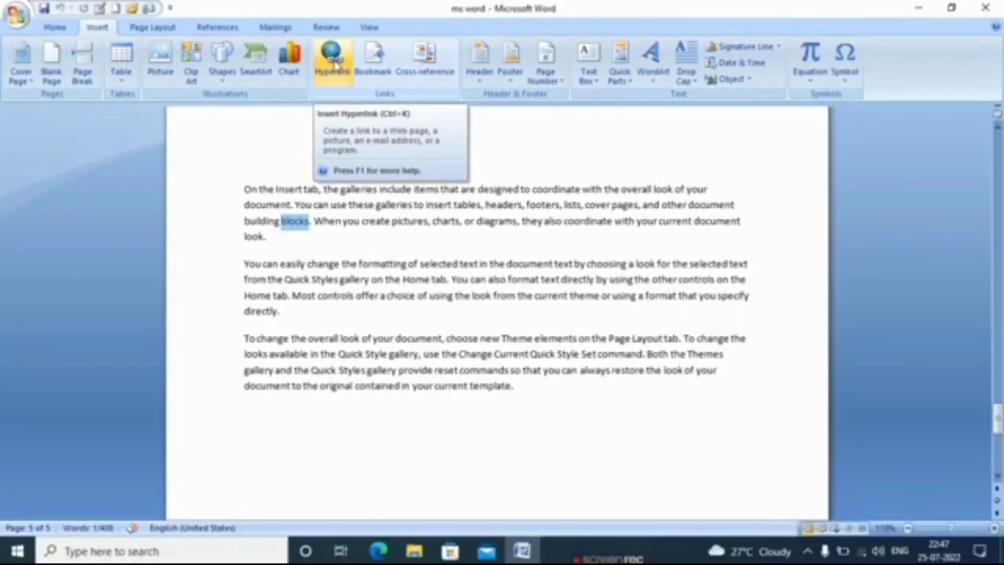
Hyperlink 'blocks' to the existing Desktop file practice.docx.
{"action": "left_click", "coordinate": [352, 63]}
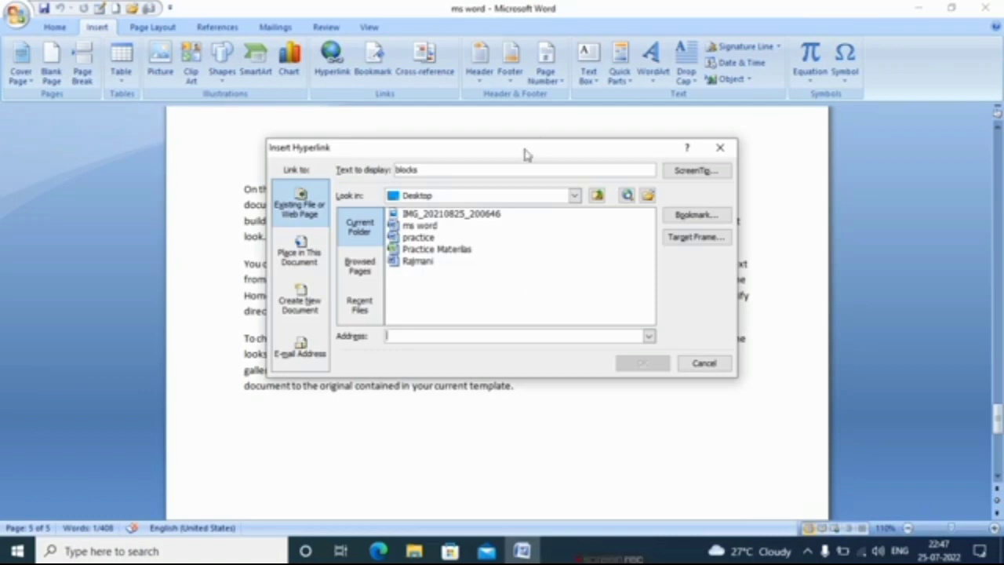
{"action": "left_click_drag", "start_coordinate": [524, 149], "coordinate": [511, 148]}
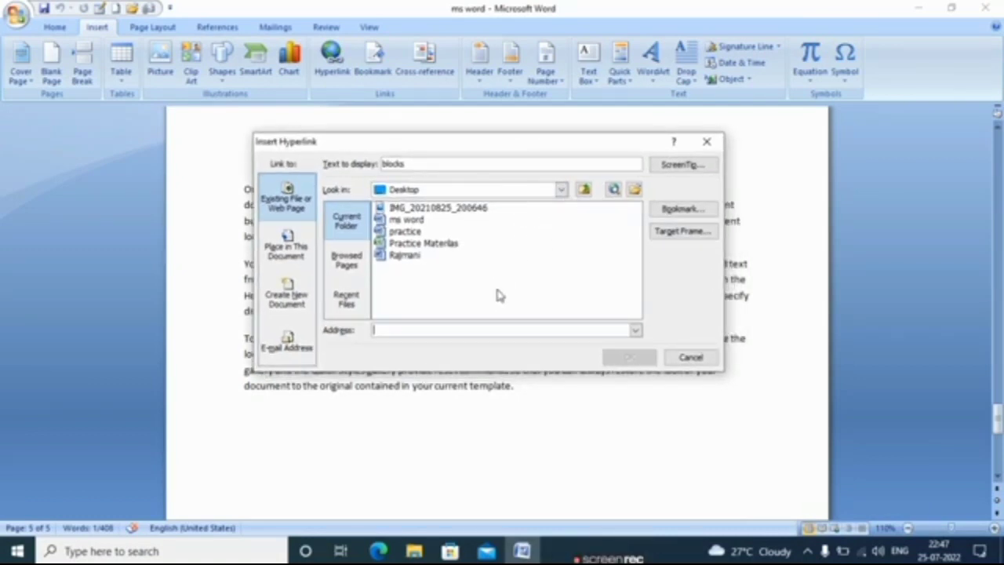
{"action": "left_click", "coordinate": [459, 289]}
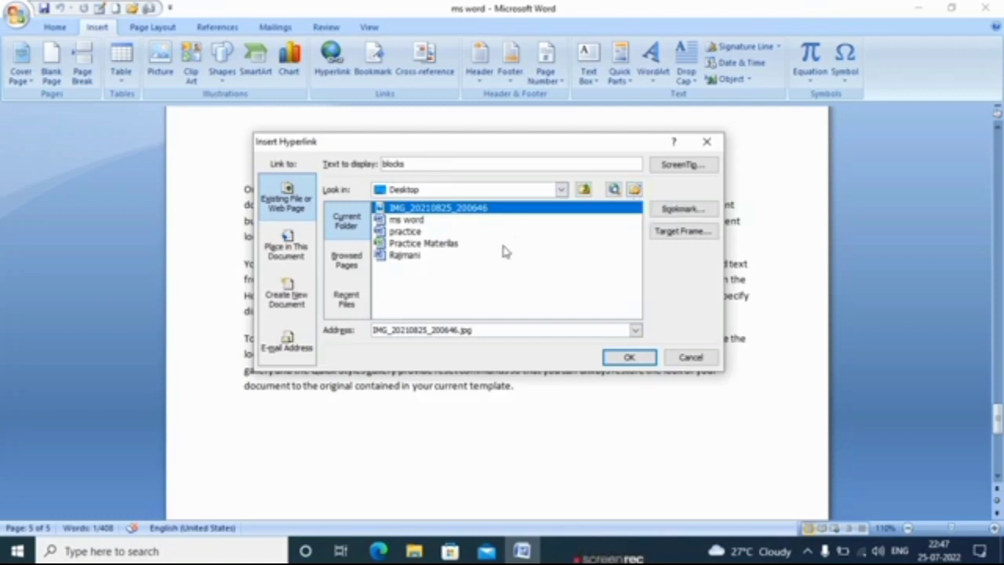
{"action": "left_click", "coordinate": [417, 232]}
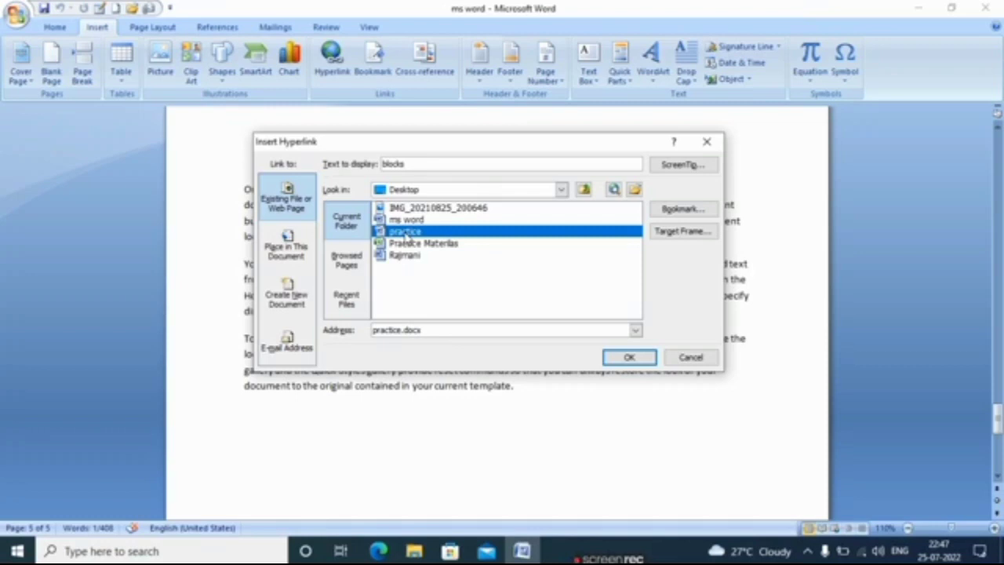
{"action": "left_click", "coordinate": [434, 329]}
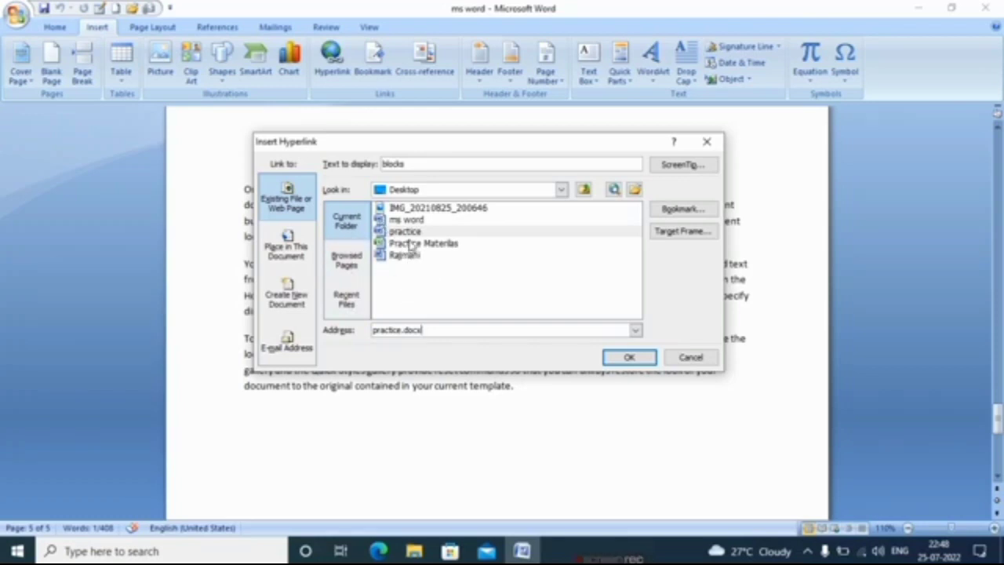
{"action": "left_click", "coordinate": [411, 232]}
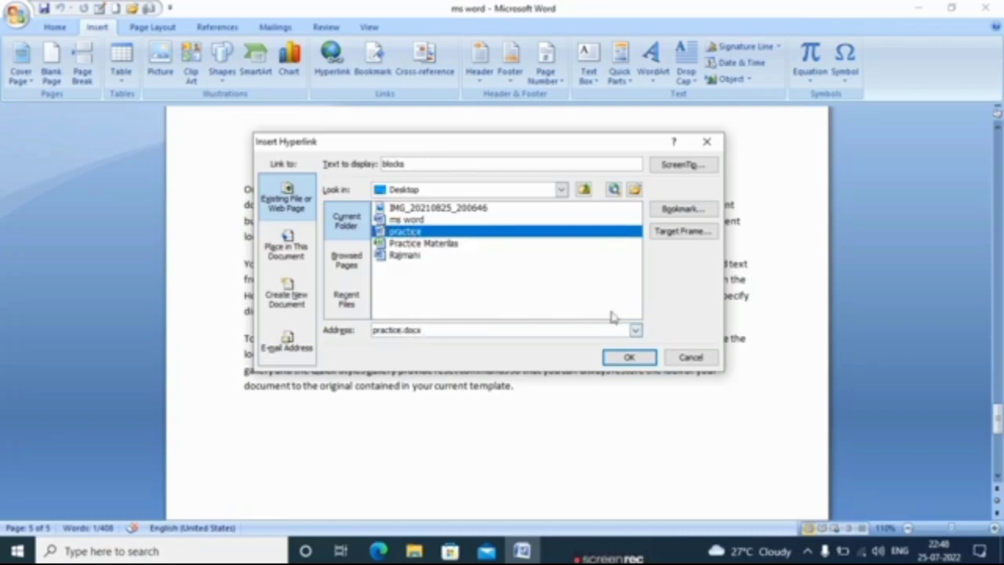
{"action": "left_click", "coordinate": [631, 359]}
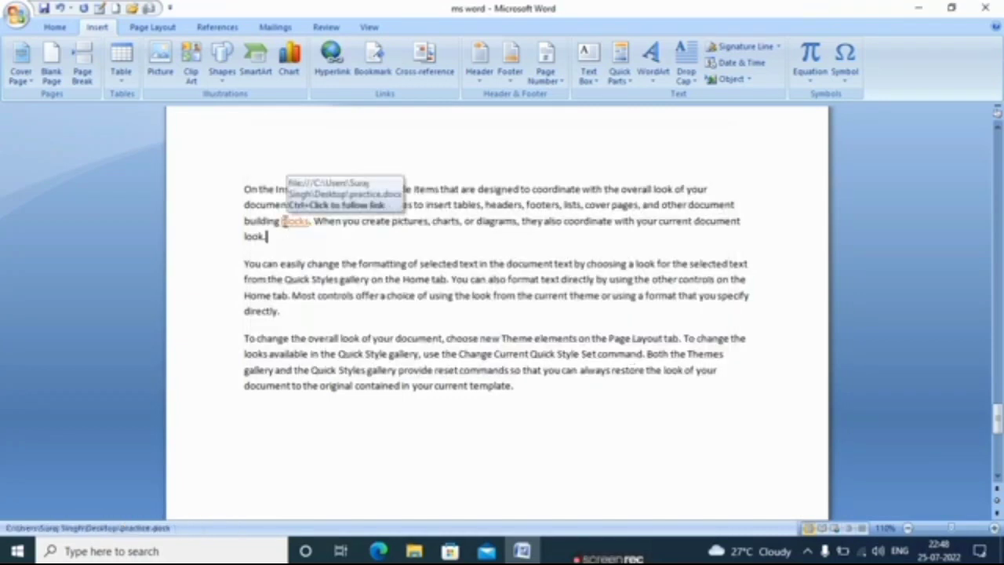
Deselect the text, then Ctrl+click the 'blocks' link to open practice.docx.
{"action": "left_click", "coordinate": [267, 236]}
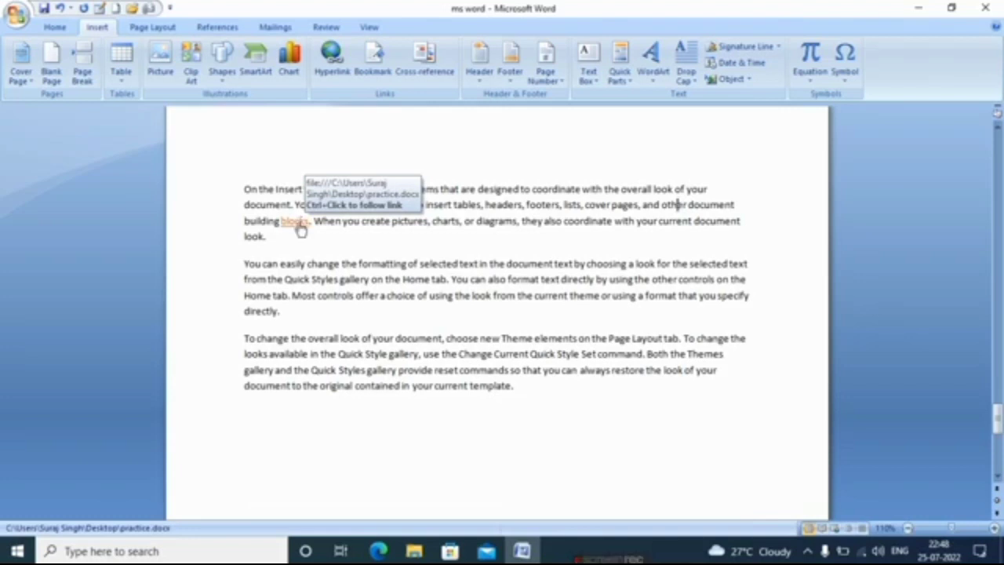
{"action": "left_click", "coordinate": [296, 223], "text": "ctrl"}
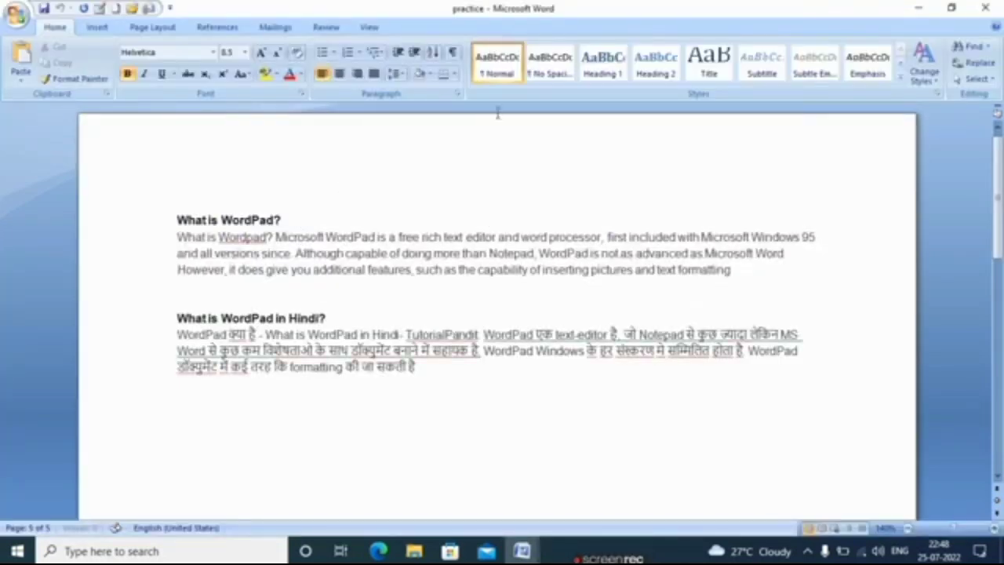
Look over practice.docx's WordPad text, then close that document.
{"action": "scroll", "coordinate": [997, 194], "scroll_direction": "down", "scroll_amount": 5}
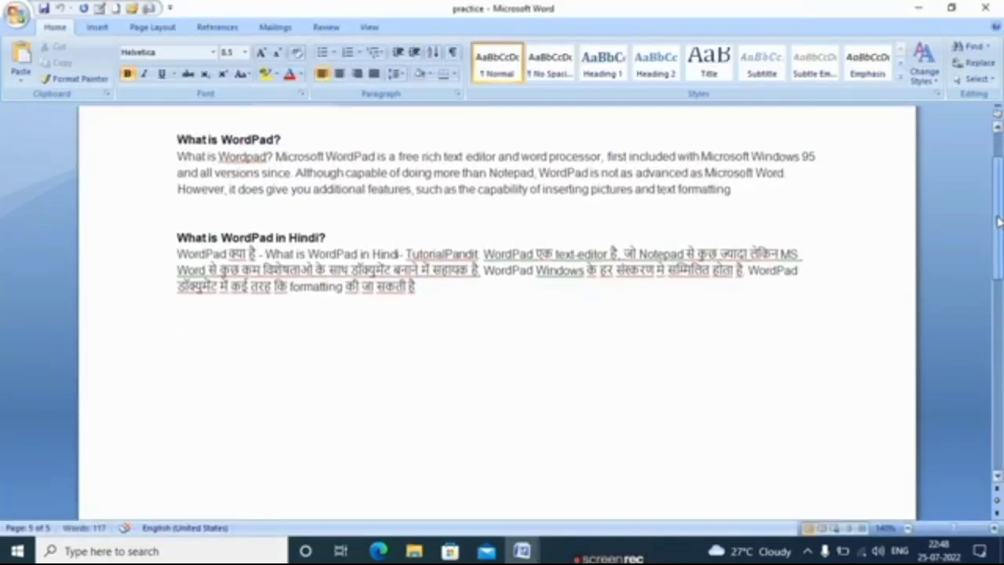
{"action": "scroll", "coordinate": [997, 194], "scroll_direction": "up", "scroll_amount": 5}
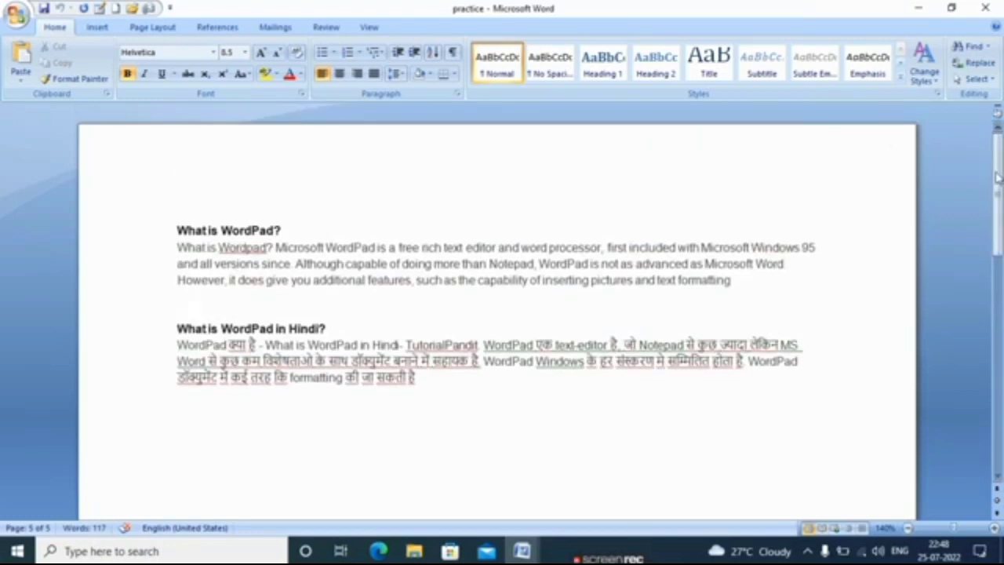
{"action": "mouse_move", "coordinate": [997, 223]}
{"action": "left_mouse_down"}
{"action": "mouse_move", "coordinate": [998, 348]}
{"action": "mouse_move", "coordinate": [1000, 195]}
{"action": "left_mouse_up"}
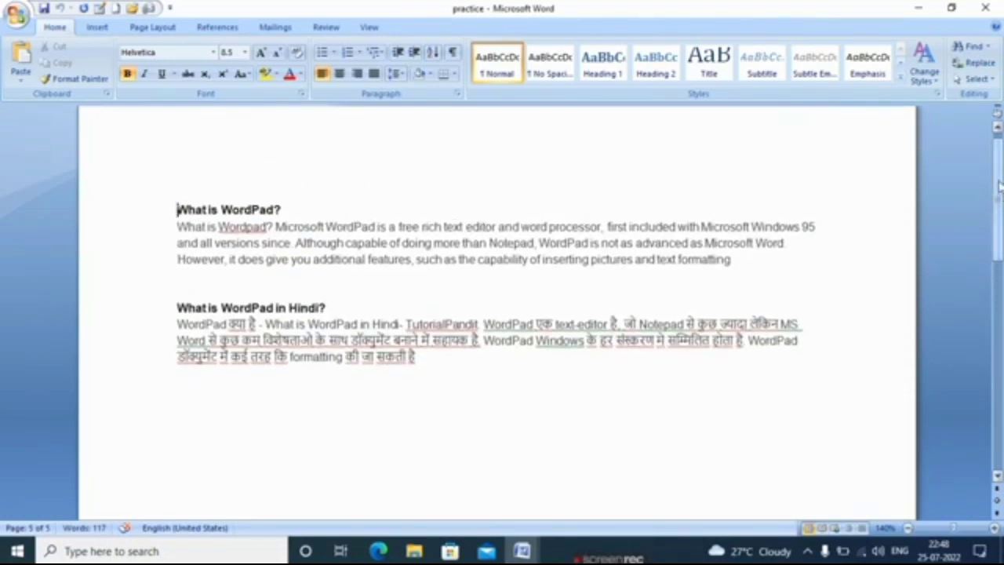
{"action": "left_click_drag", "start_coordinate": [1000, 185], "coordinate": [999, 174]}
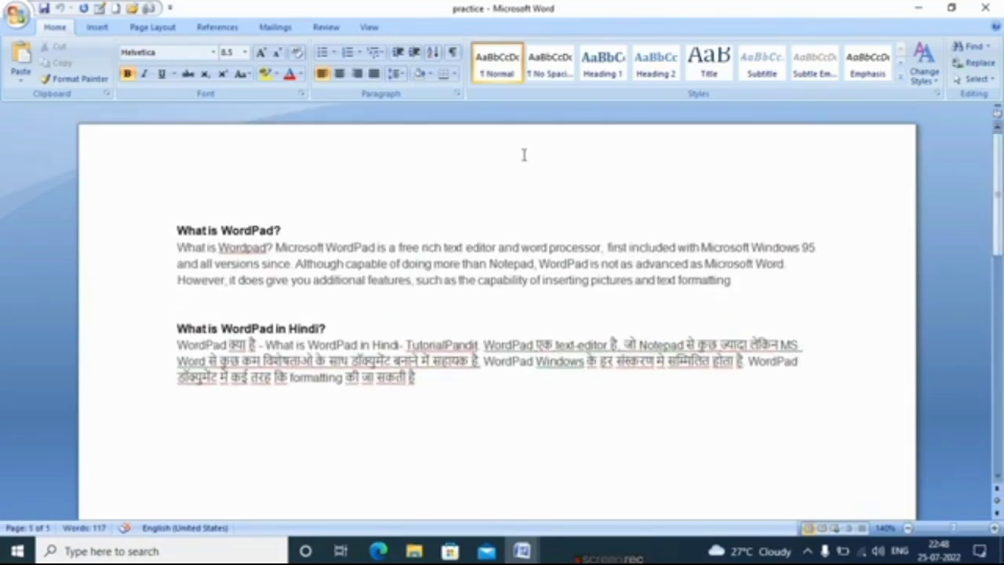
{"action": "left_click", "coordinate": [305, 247]}
{"action": "left_click_drag", "start_coordinate": [232, 226], "coordinate": [415, 378]}
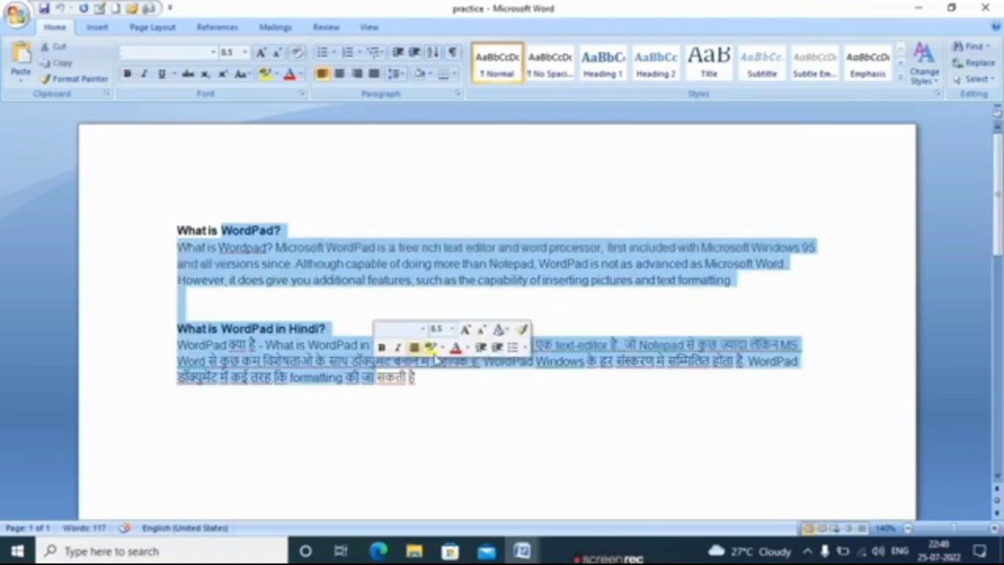
{"action": "left_click", "coordinate": [468, 403]}
{"action": "left_click", "coordinate": [984, 8]}
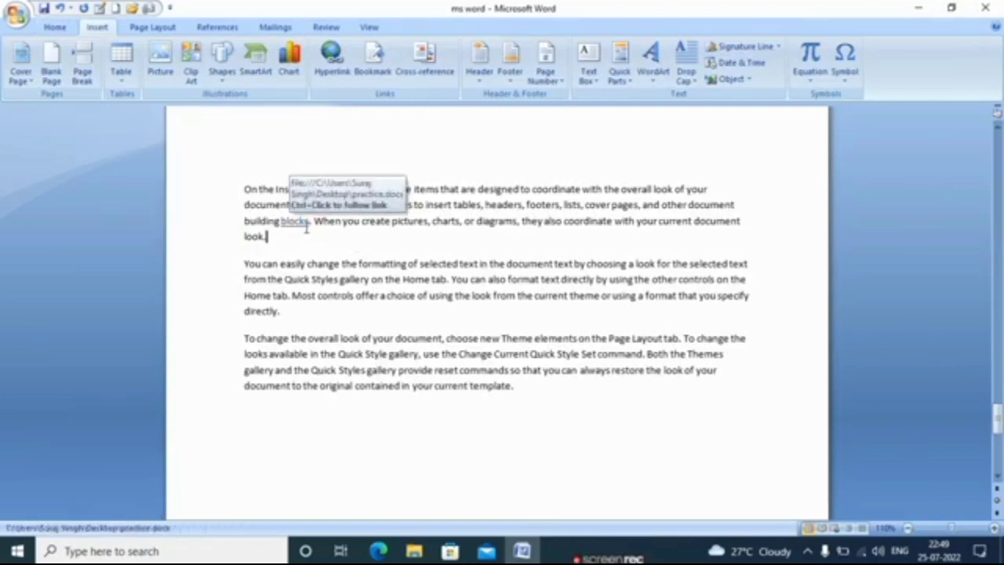
Hyperlink 'directly.' at the end of the second paragraph to Desktop workbook Practice Materlas.xlsx.
{"action": "left_click_drag", "start_coordinate": [278, 311], "coordinate": [244, 312]}
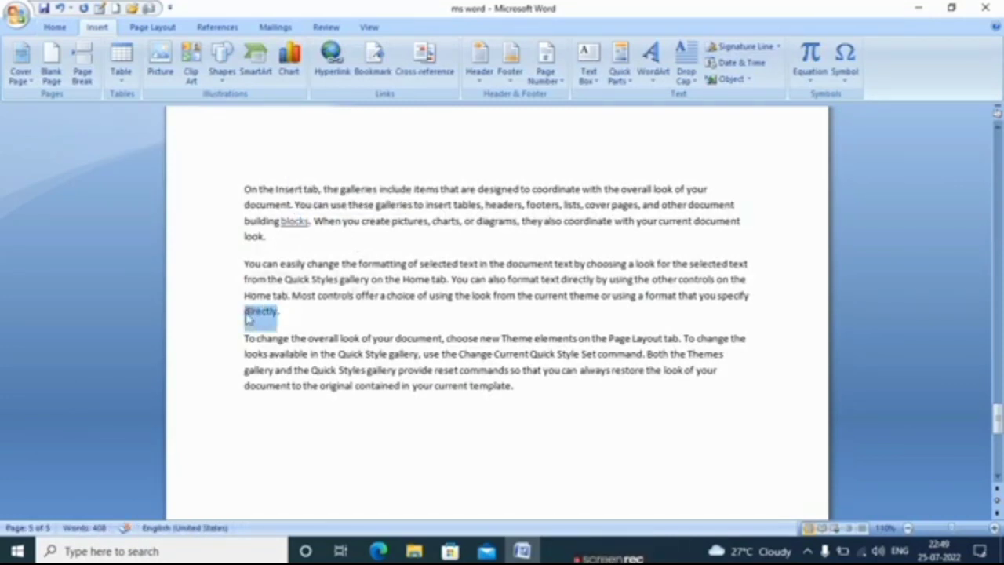
{"action": "left_click", "coordinate": [406, 264]}
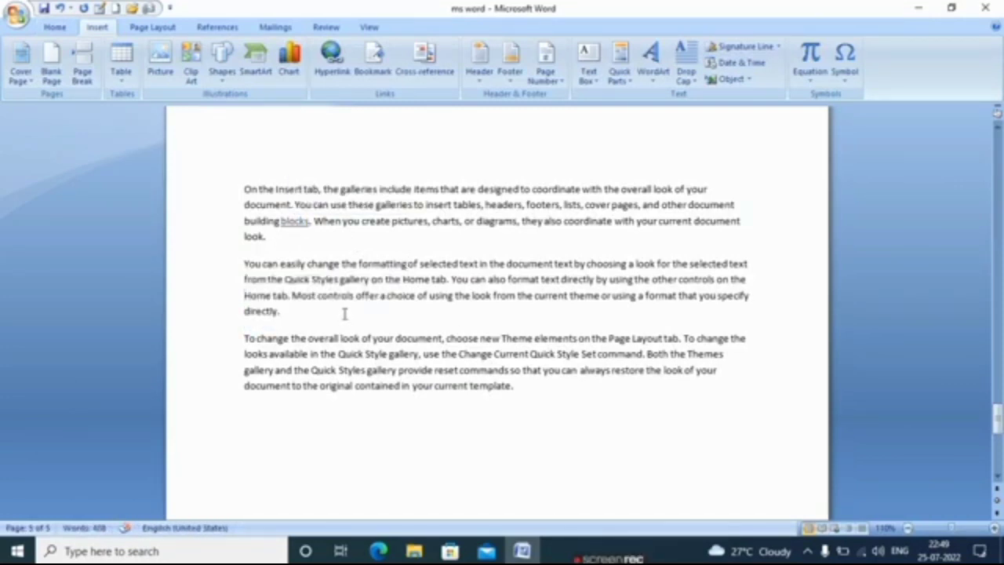
{"action": "left_click_drag", "start_coordinate": [280, 311], "coordinate": [244, 311]}
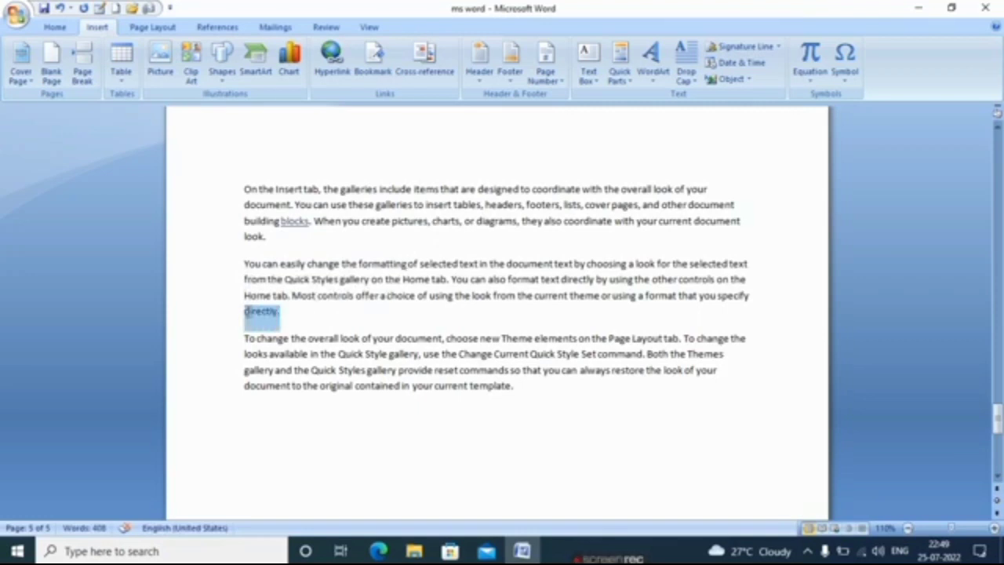
{"action": "left_click", "coordinate": [337, 69]}
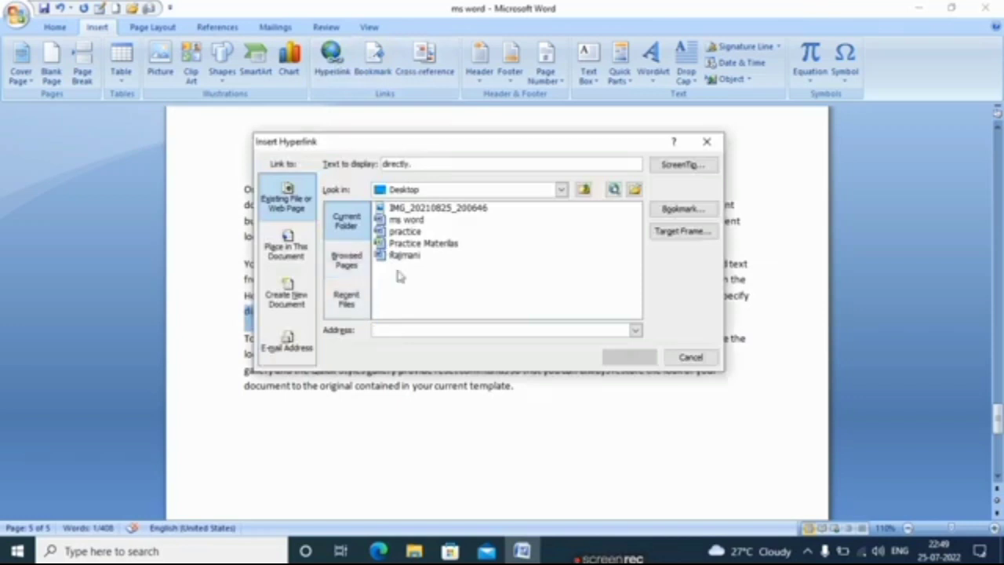
{"action": "left_click", "coordinate": [436, 244]}
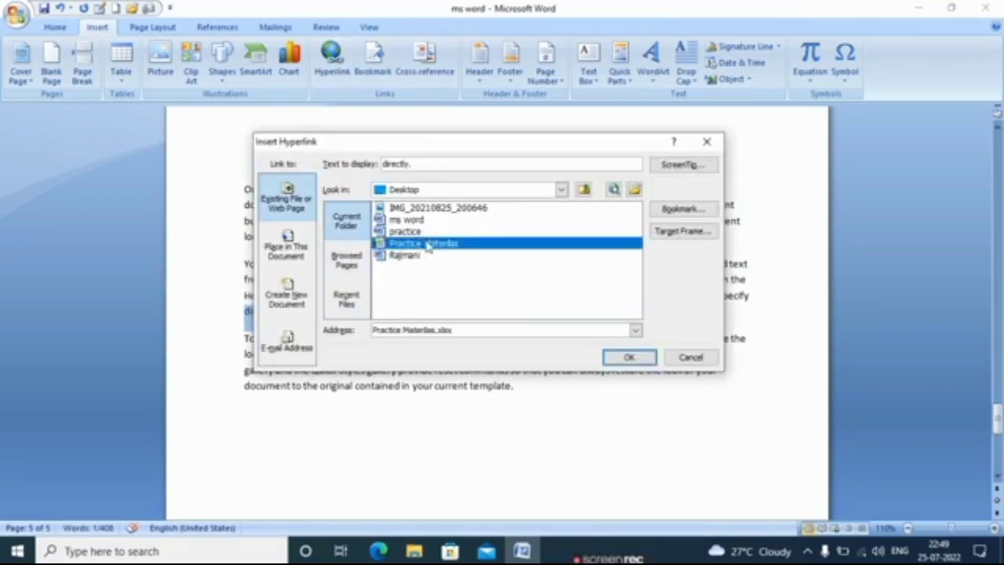
{"action": "left_click", "coordinate": [629, 358]}
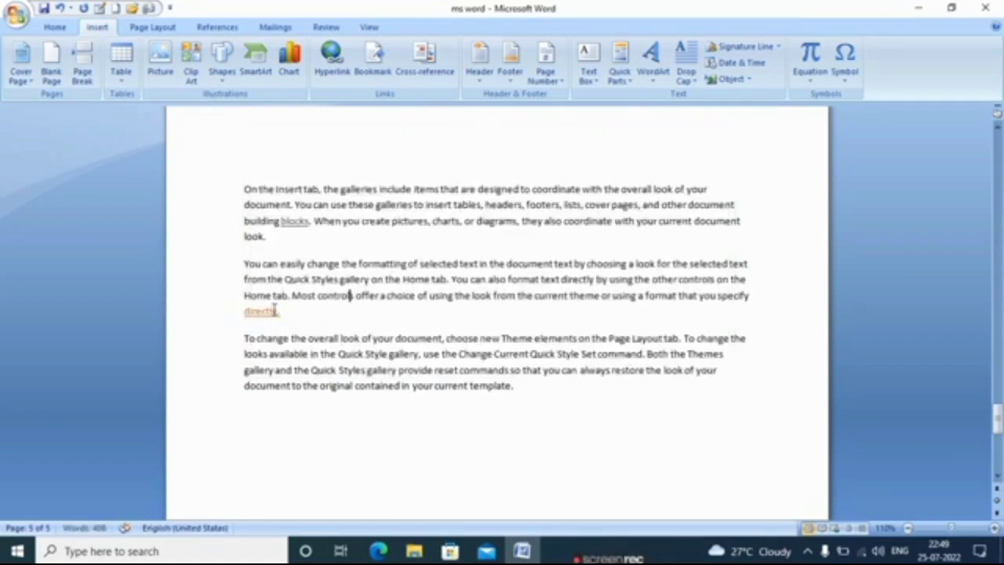
{"action": "mouse_move", "coordinate": [258, 314]}
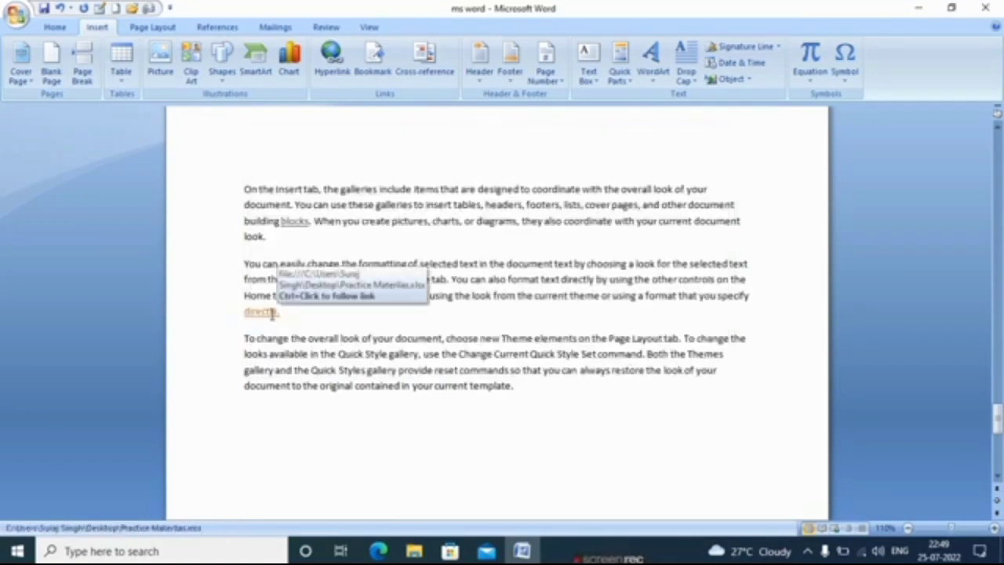
Open Practice Materlas via the 'directly' link, check cells F10, F8, H16, then close Excel.
{"action": "left_click", "coordinate": [267, 313]}
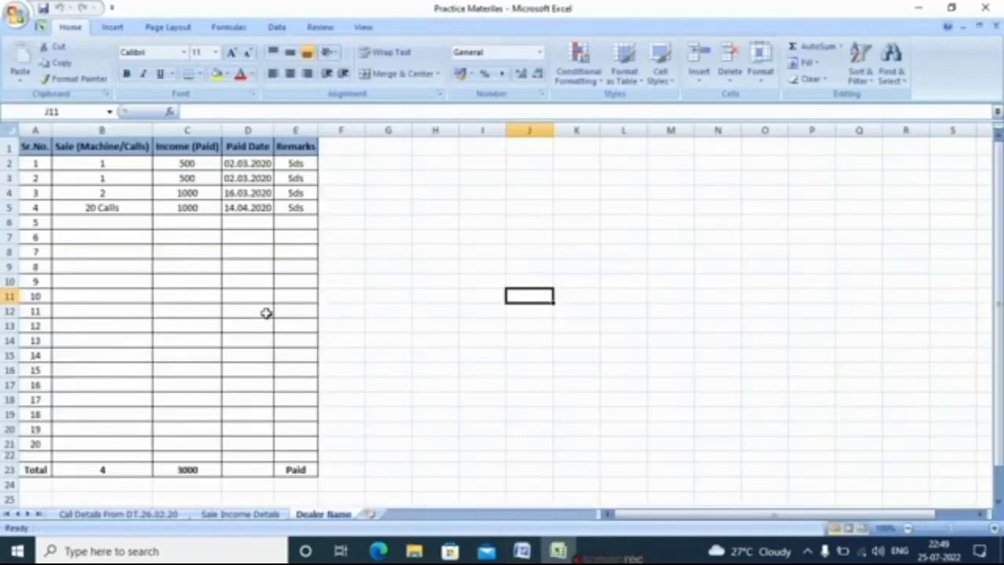
{"action": "left_click", "coordinate": [358, 281]}
{"action": "left_click", "coordinate": [325, 253]}
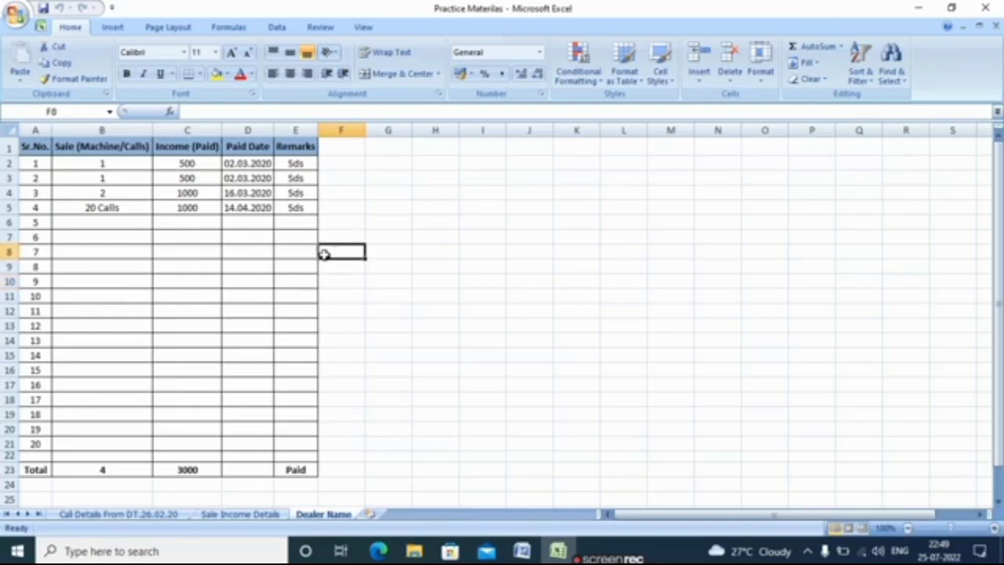
{"action": "left_click", "coordinate": [435, 370]}
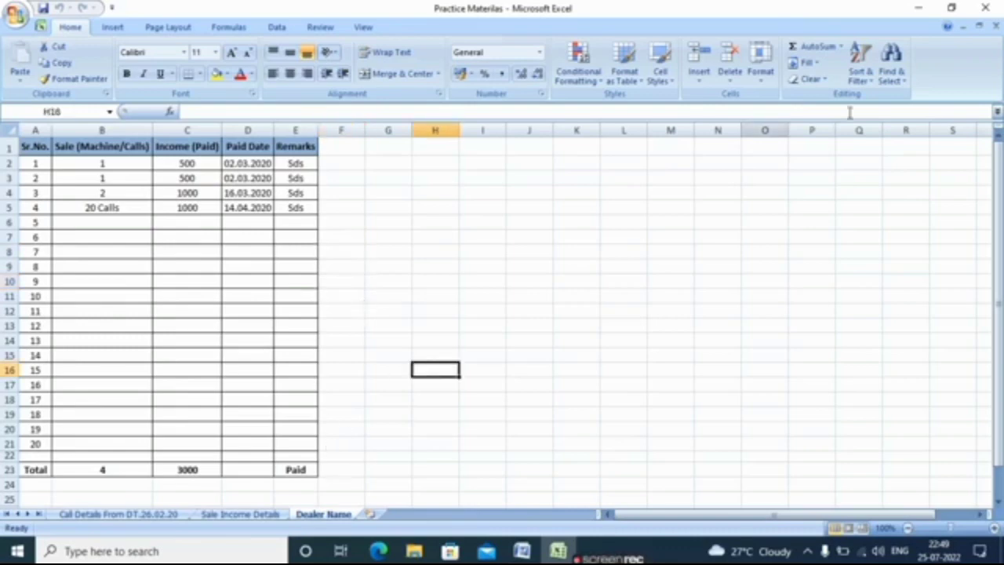
{"action": "left_click", "coordinate": [996, 27]}
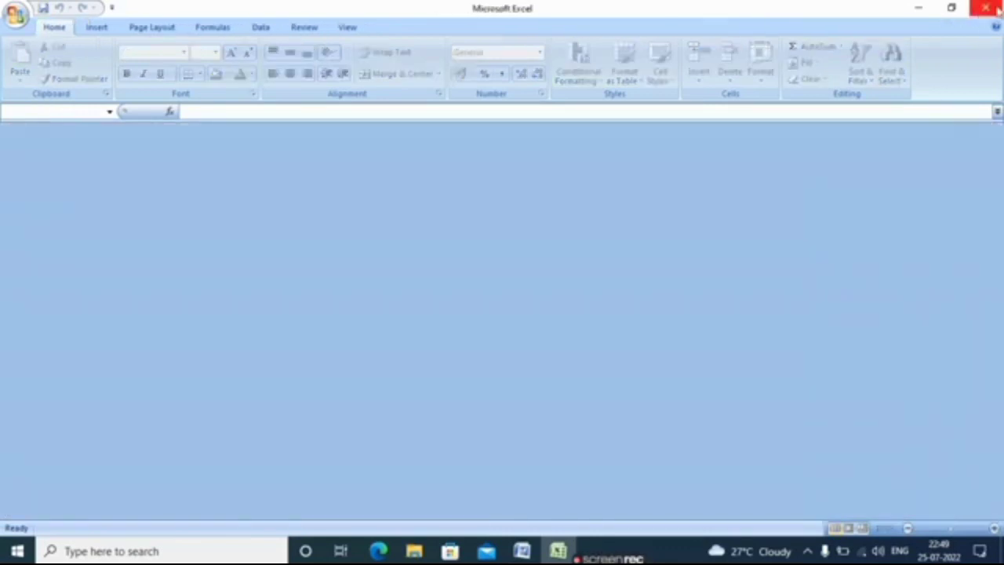
{"action": "left_click", "coordinate": [985, 8]}
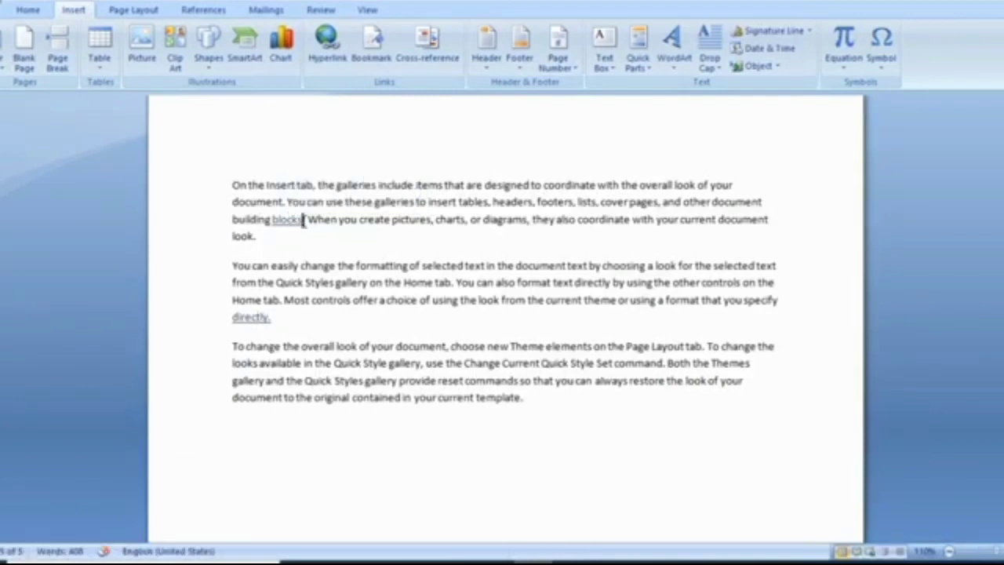
Remove the hyperlinks from 'blocks' and 'directly.' using Remove Hyperlink.
{"action": "left_click_drag", "start_coordinate": [303, 220], "coordinate": [275, 219]}
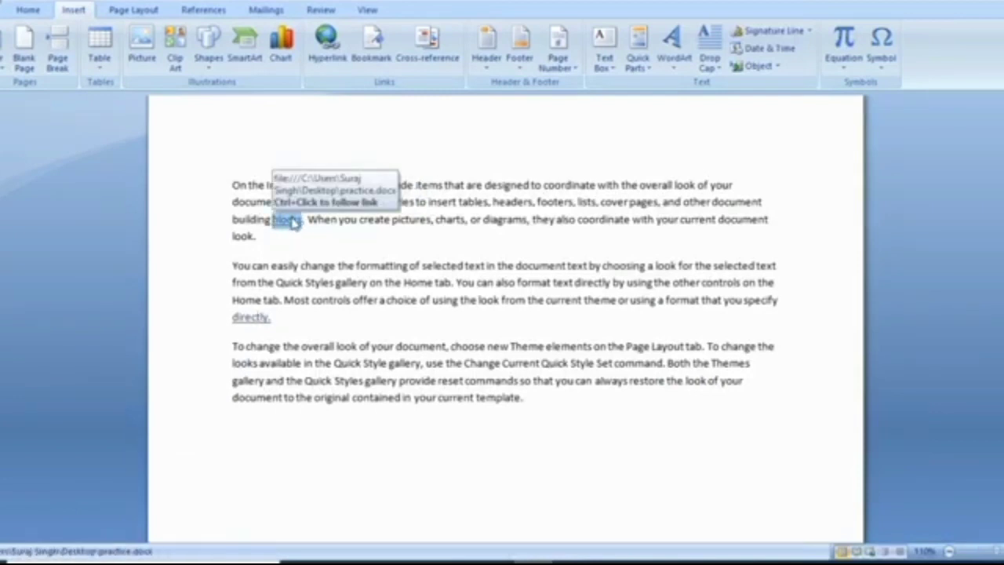
{"action": "left_click", "coordinate": [309, 237]}
{"action": "right_click", "coordinate": [288, 221]}
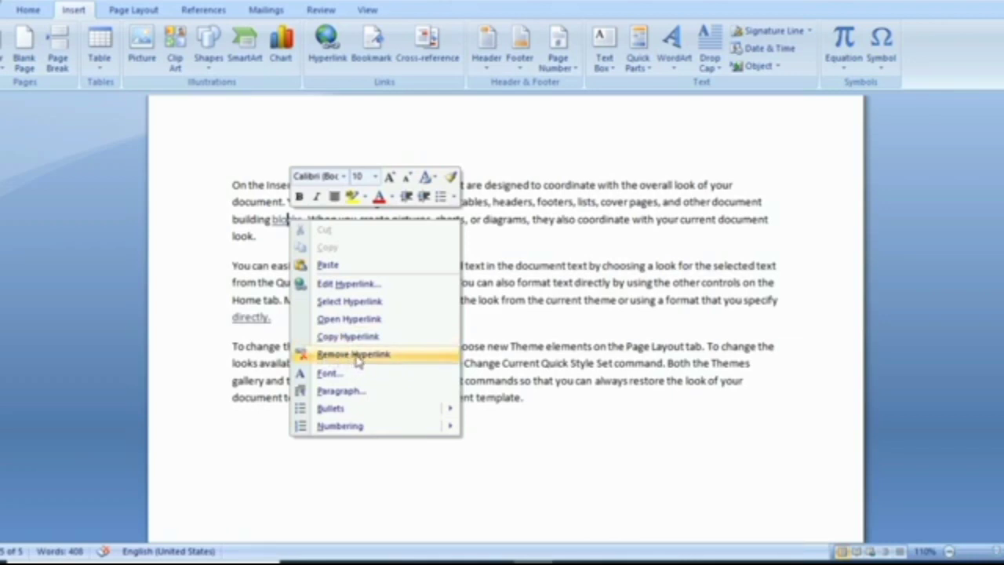
{"action": "left_click", "coordinate": [357, 354]}
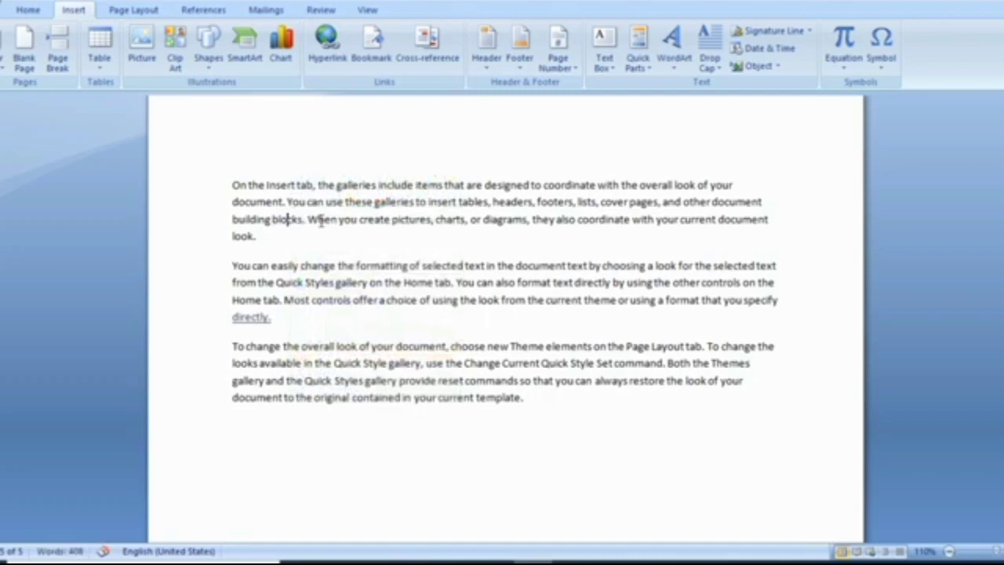
{"action": "right_click", "coordinate": [252, 316]}
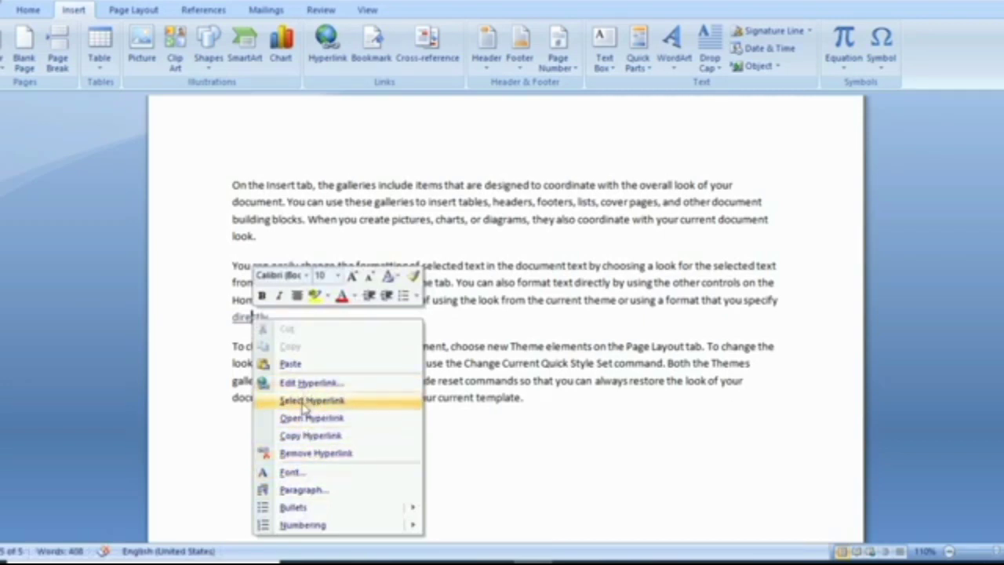
{"action": "left_click", "coordinate": [310, 458]}
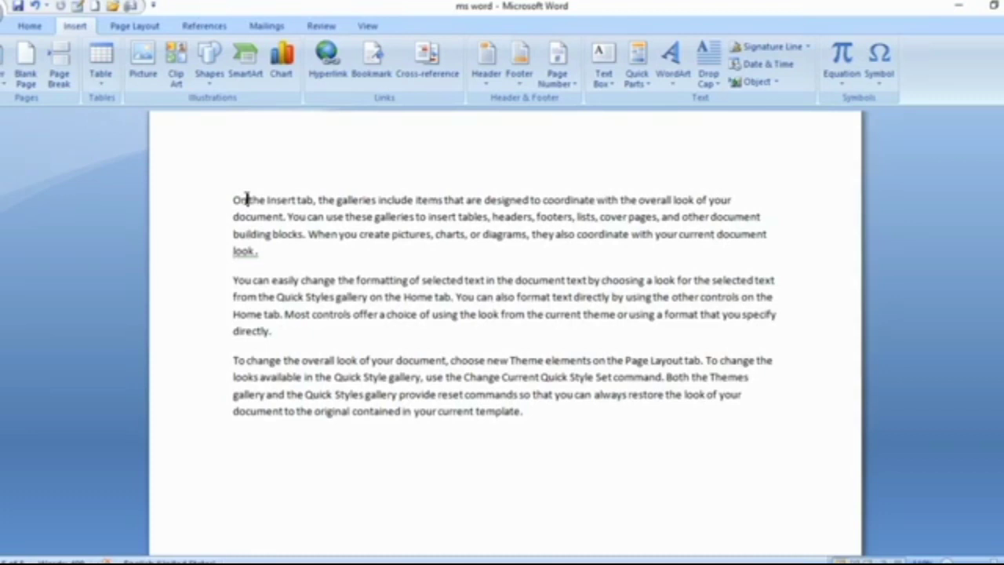
Select the word 'blocks' in the first paragraph.
{"action": "left_click_drag", "start_coordinate": [246, 200], "coordinate": [611, 377]}
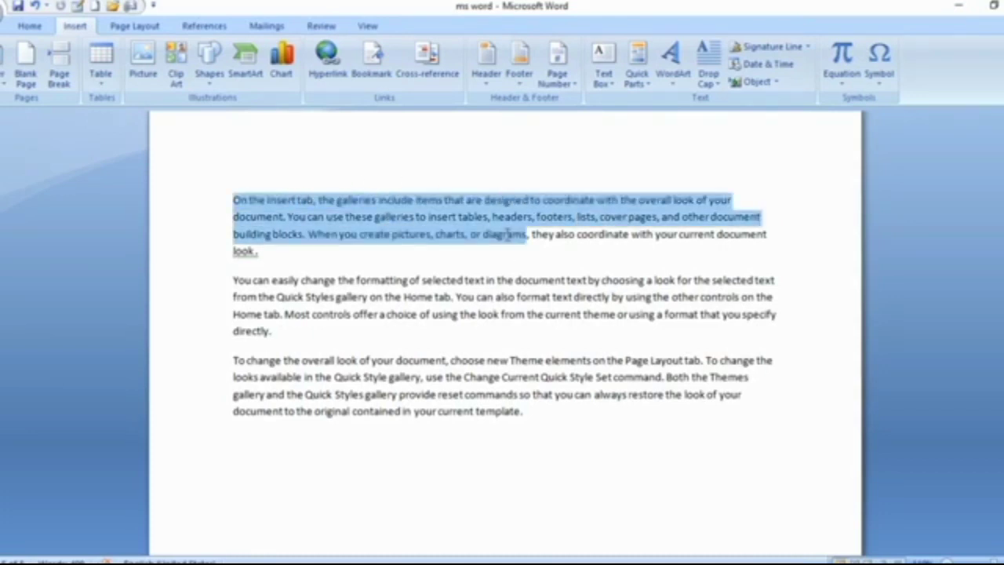
{"action": "left_click", "coordinate": [580, 378]}
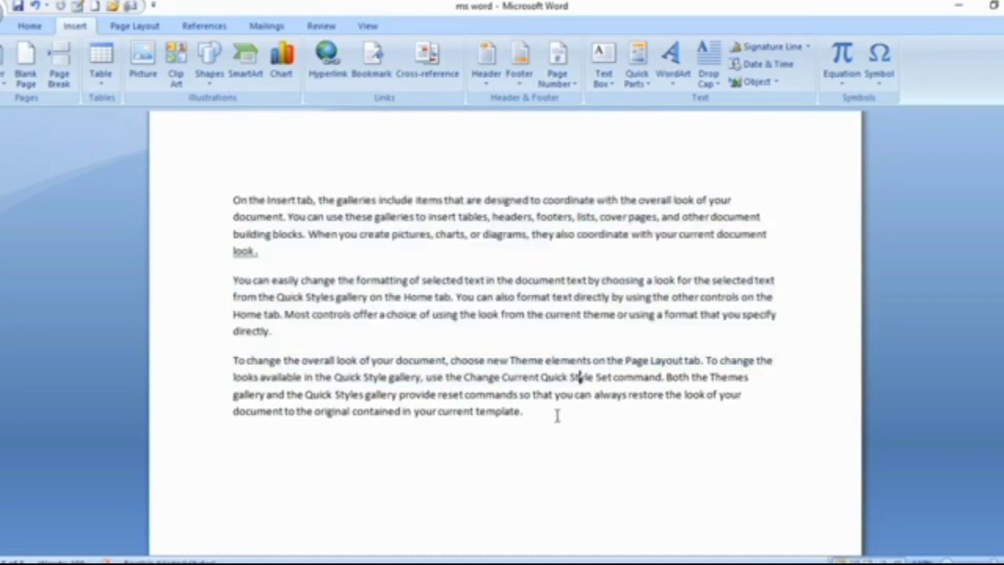
{"action": "left_click_drag", "start_coordinate": [538, 416], "coordinate": [436, 378]}
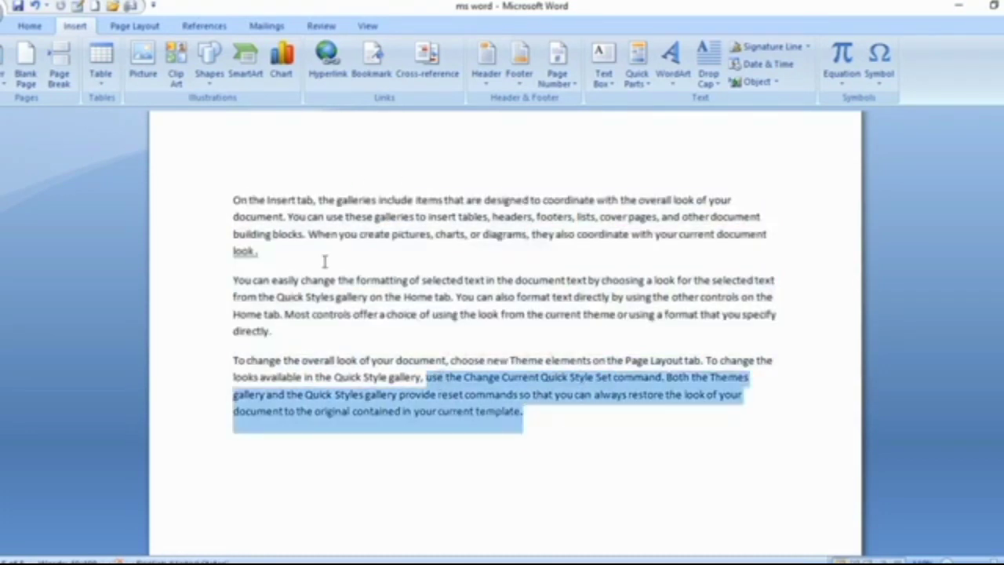
{"action": "left_click", "coordinate": [375, 237]}
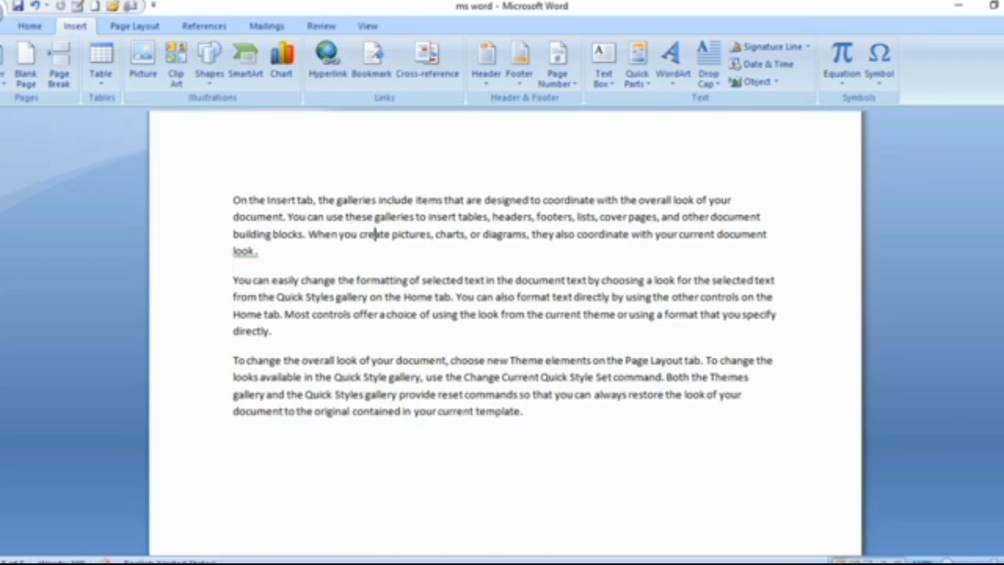
{"action": "scroll", "coordinate": [504, 288], "scroll_direction": "down", "scroll_amount": 2}
{"action": "scroll", "coordinate": [505, 288], "scroll_direction": "up", "scroll_amount": 2}
{"action": "scroll", "coordinate": [504, 287], "scroll_direction": "down", "scroll_amount": 1}
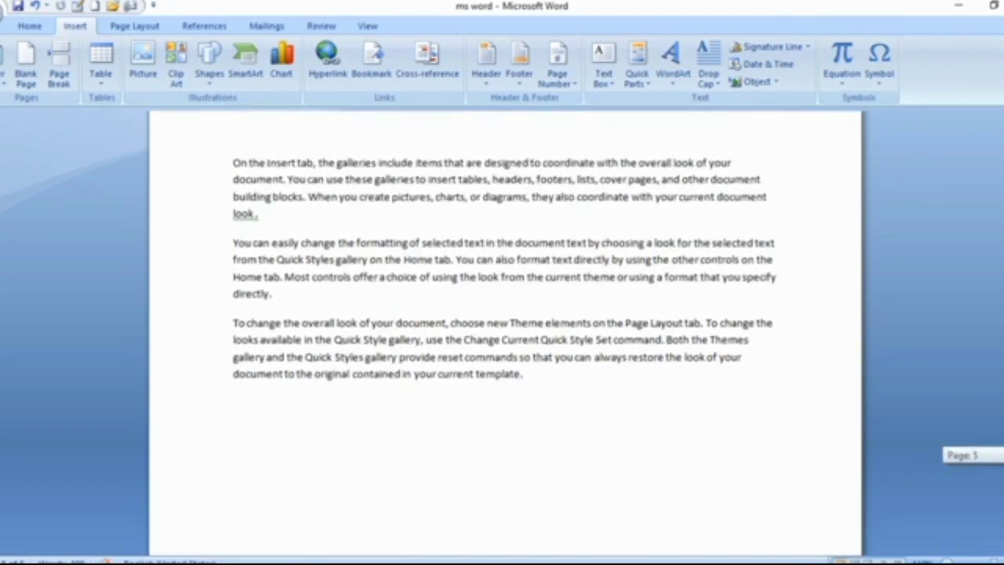
{"action": "double_click", "coordinate": [290, 197]}
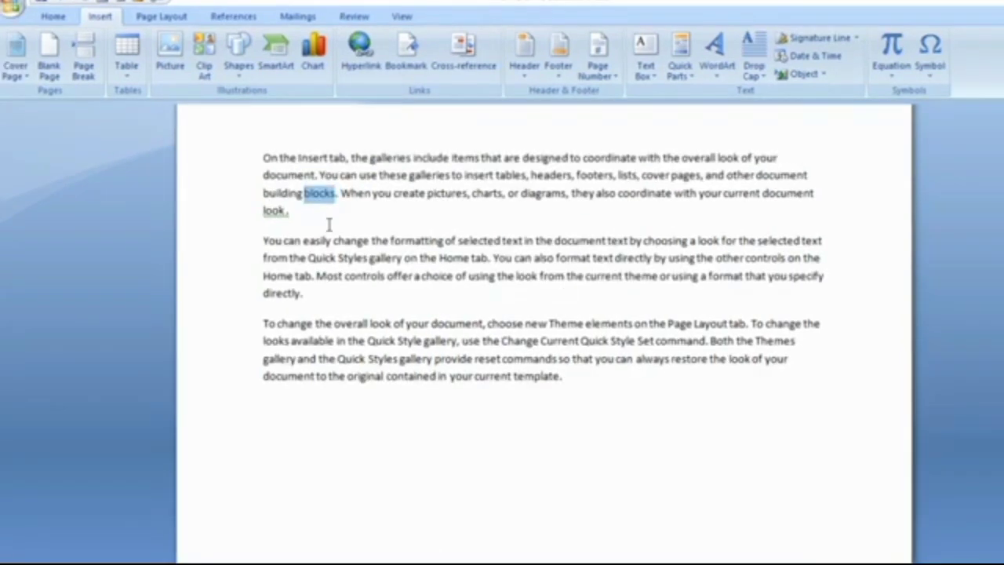
{"action": "left_click", "coordinate": [327, 213]}
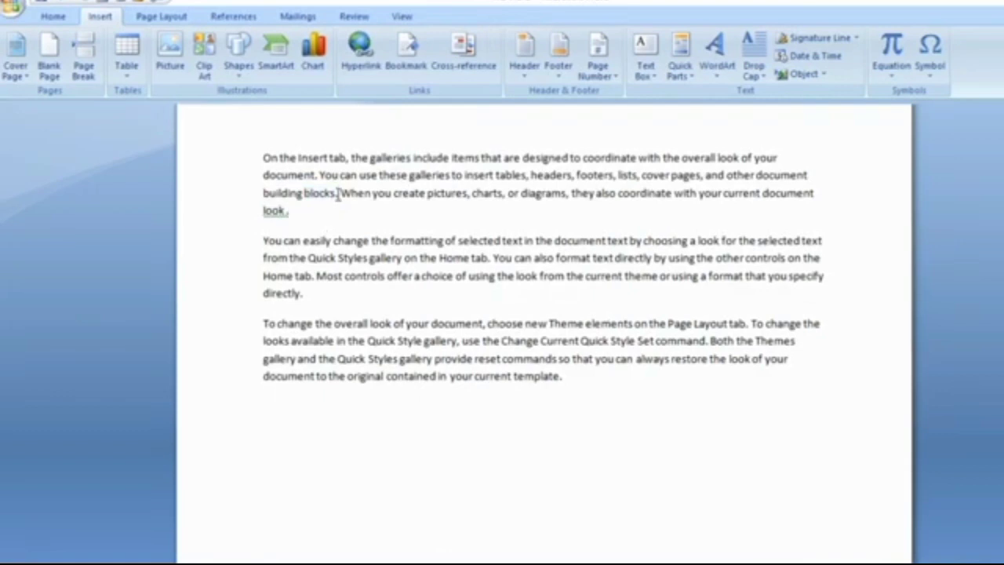
{"action": "double_click", "coordinate": [326, 193]}
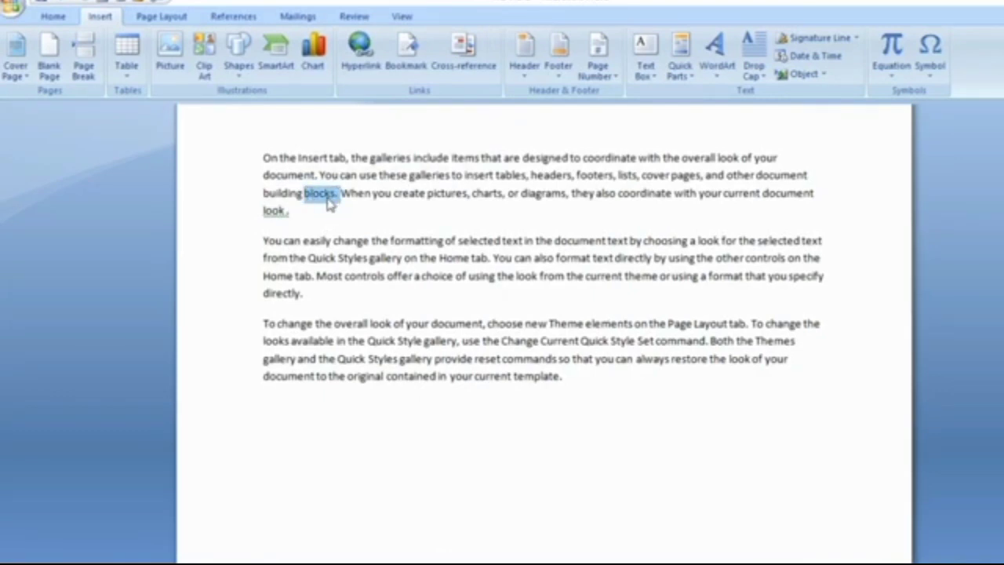
Add a bookmark named 'blocks' on the selected word.
{"action": "left_click", "coordinate": [405, 66]}
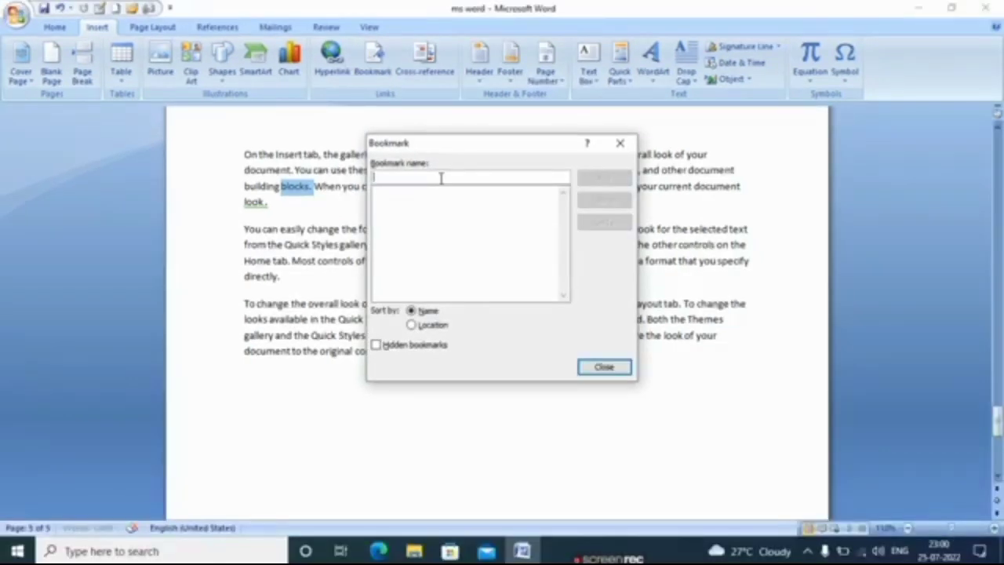
{"action": "type", "text": "block"}
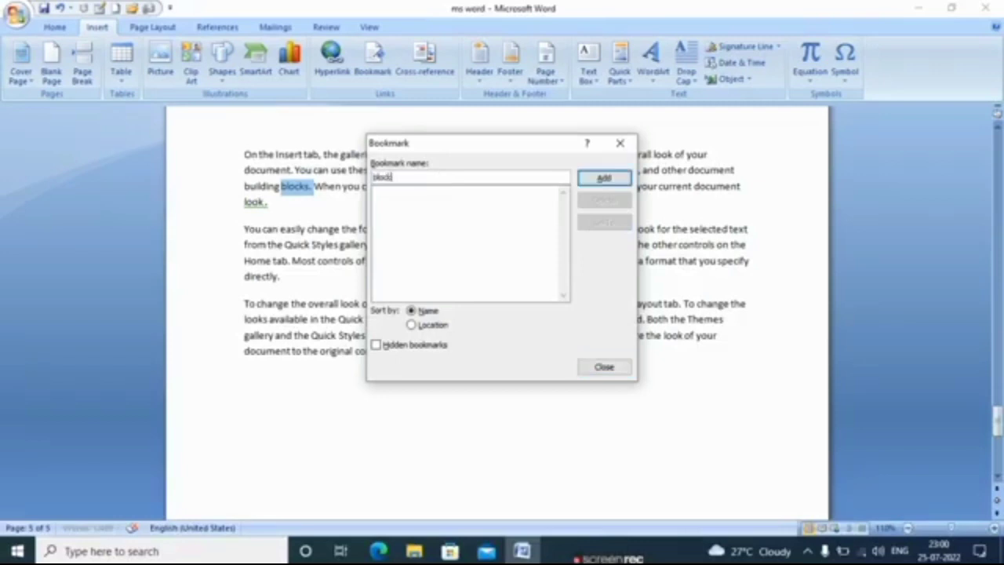
{"action": "type", "text": "s"}
{"action": "left_click", "coordinate": [604, 179]}
{"action": "left_click", "coordinate": [329, 229]}
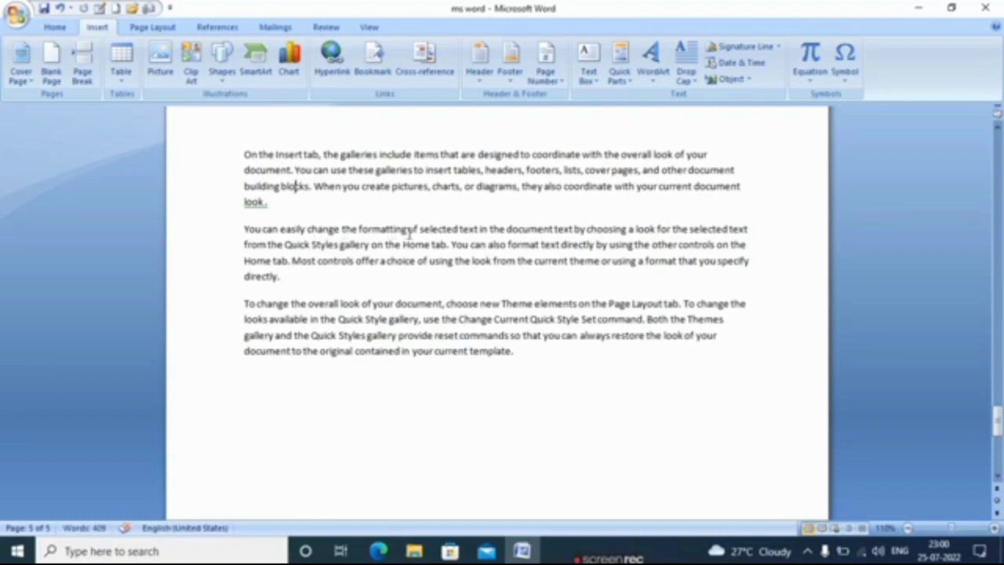
Bookmark the word 'formatting' under the name 'fo' and save the document.
{"action": "left_click_drag", "start_coordinate": [407, 229], "coordinate": [373, 229]}
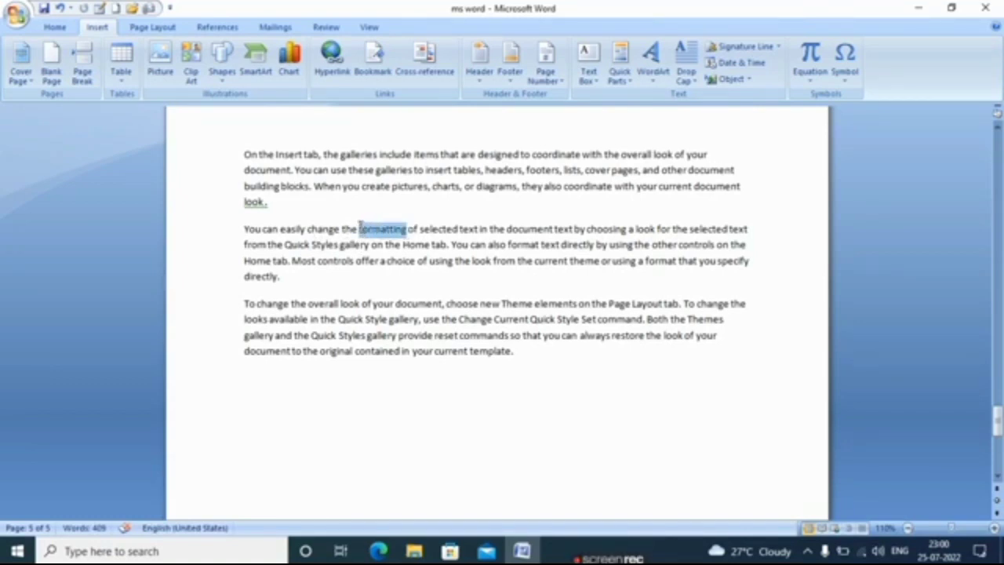
{"action": "left_click", "coordinate": [374, 73]}
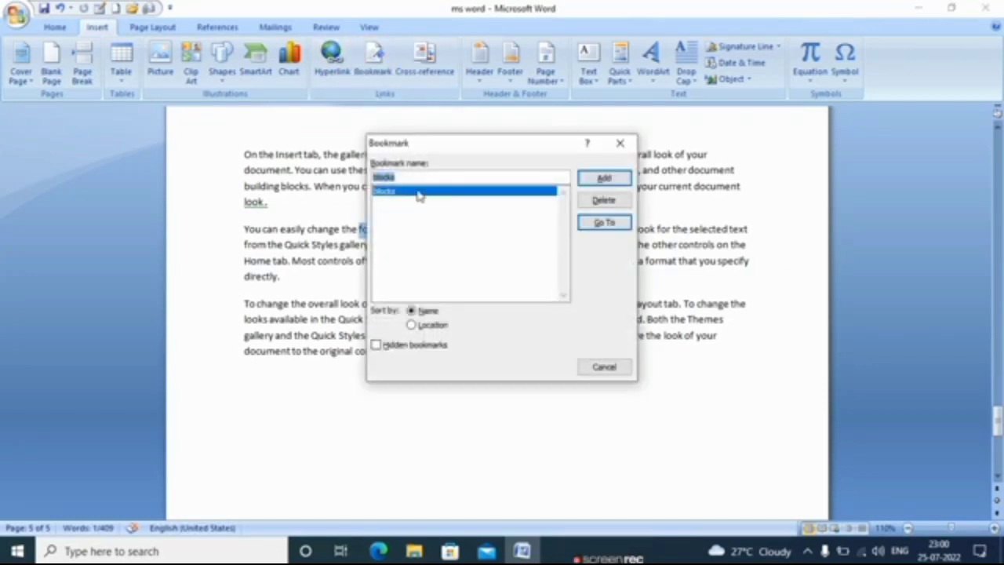
{"action": "key", "text": "BackSpace"}
{"action": "type", "text": "formating"}
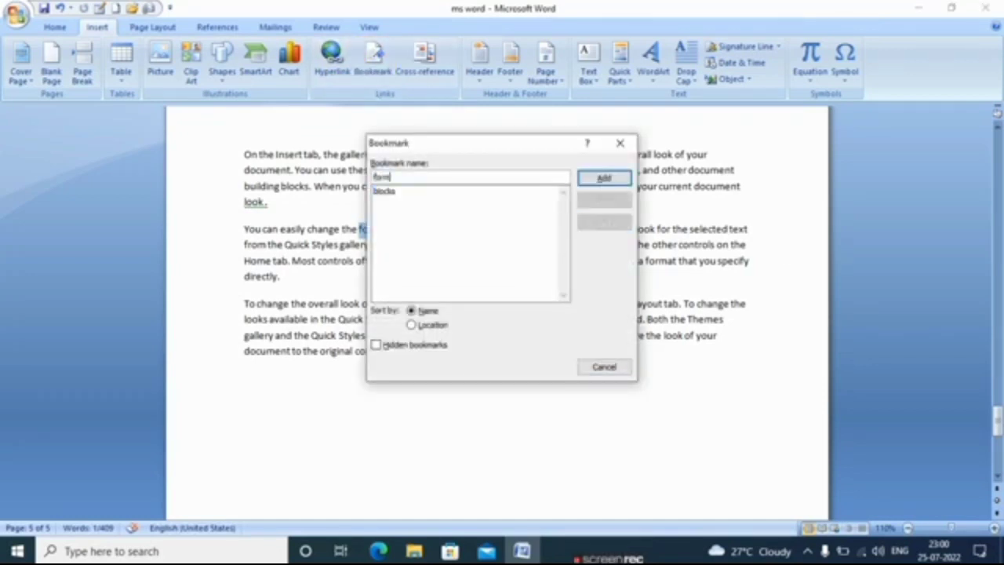
{"action": "left_click", "coordinate": [603, 178]}
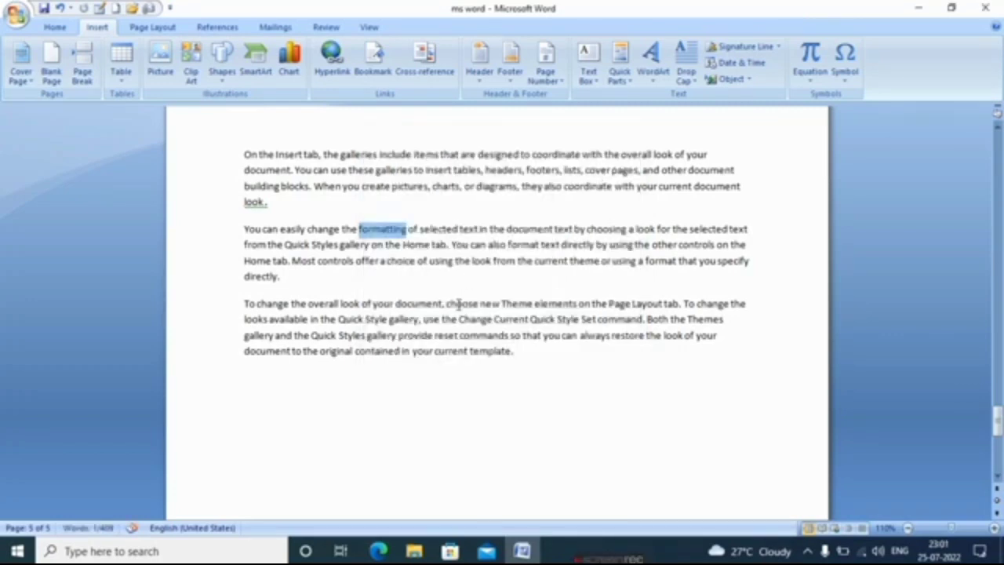
{"action": "left_click", "coordinate": [457, 227]}
{"action": "left_click", "coordinate": [392, 202]}
{"action": "key", "text": "ctrl+s"}
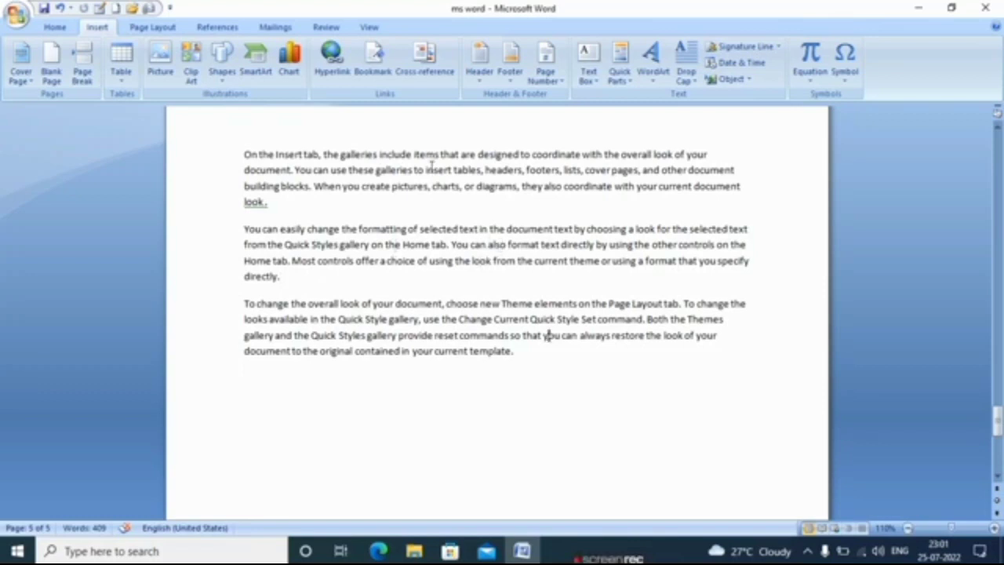
{"action": "left_click", "coordinate": [375, 69]}
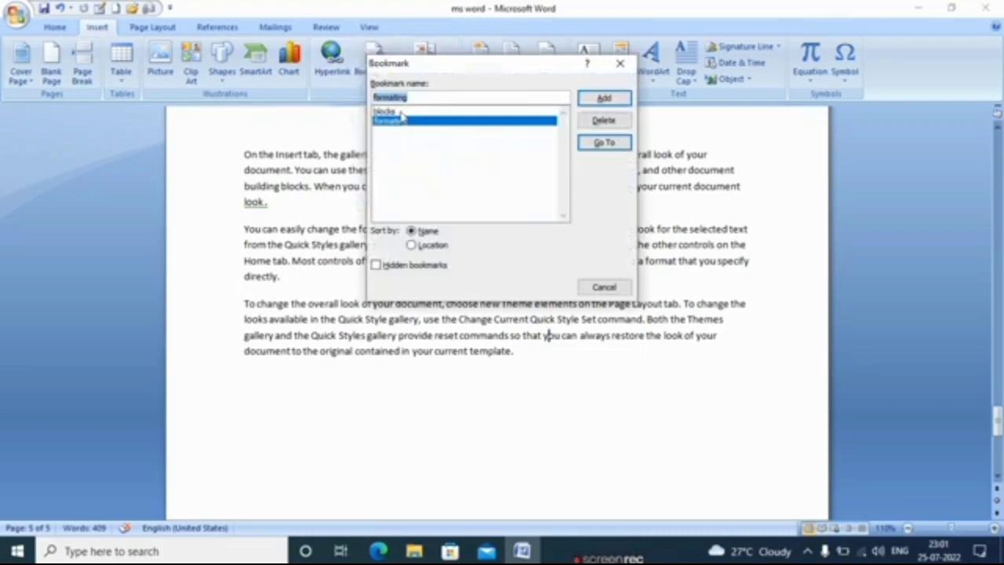
{"action": "left_click", "coordinate": [389, 112]}
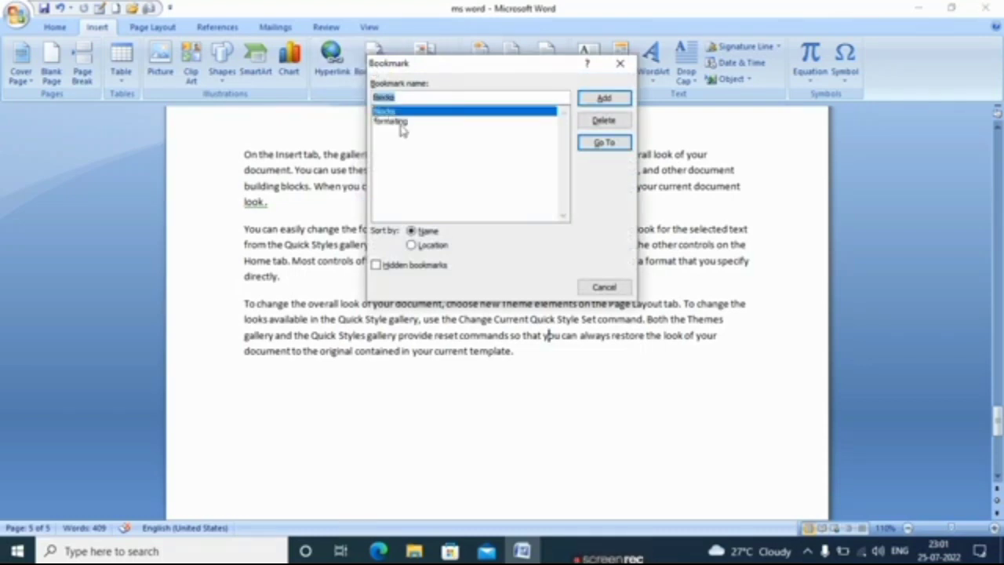
{"action": "left_click", "coordinate": [400, 122]}
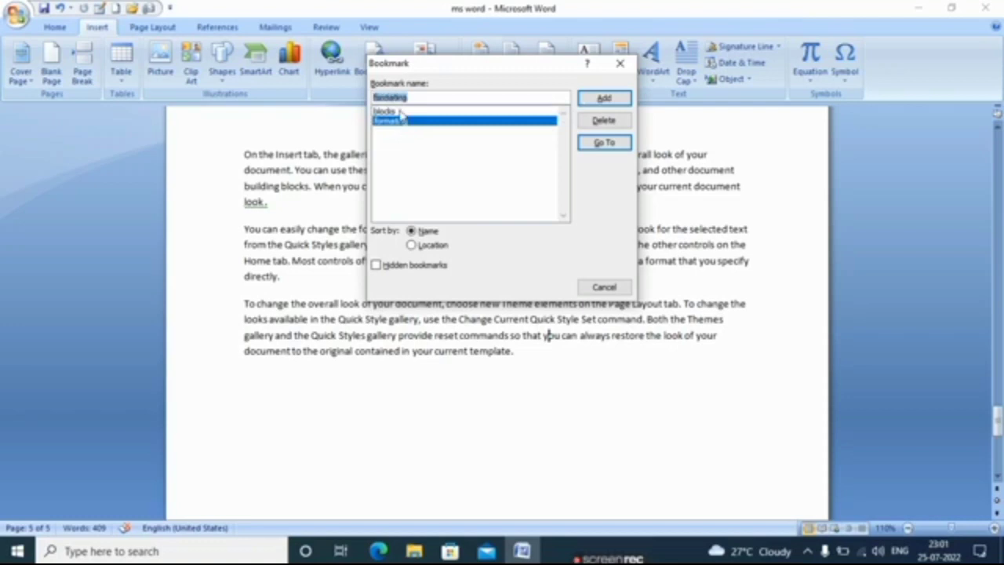
{"action": "left_click", "coordinate": [401, 112]}
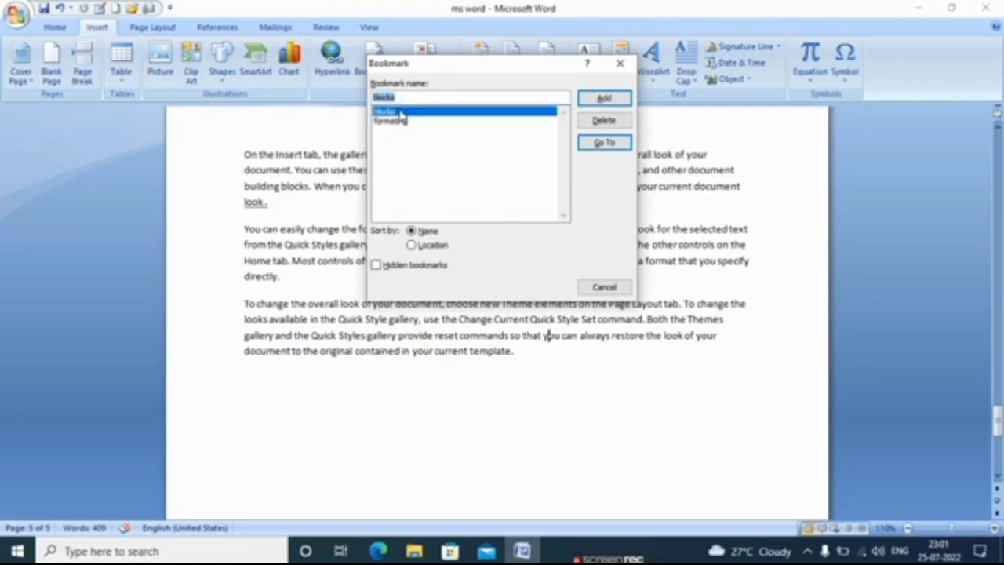
{"action": "left_click", "coordinate": [604, 146]}
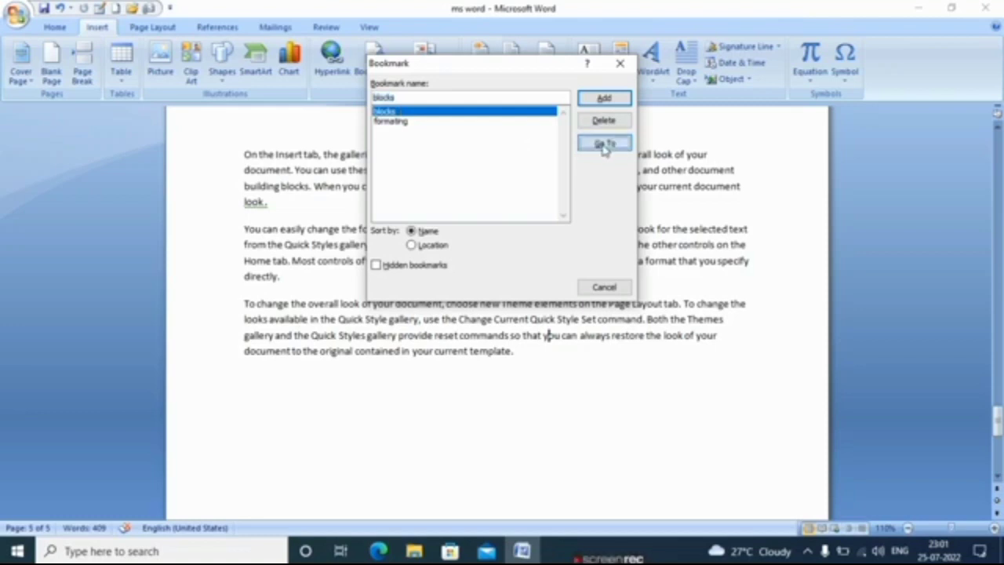
{"action": "left_click", "coordinate": [602, 289]}
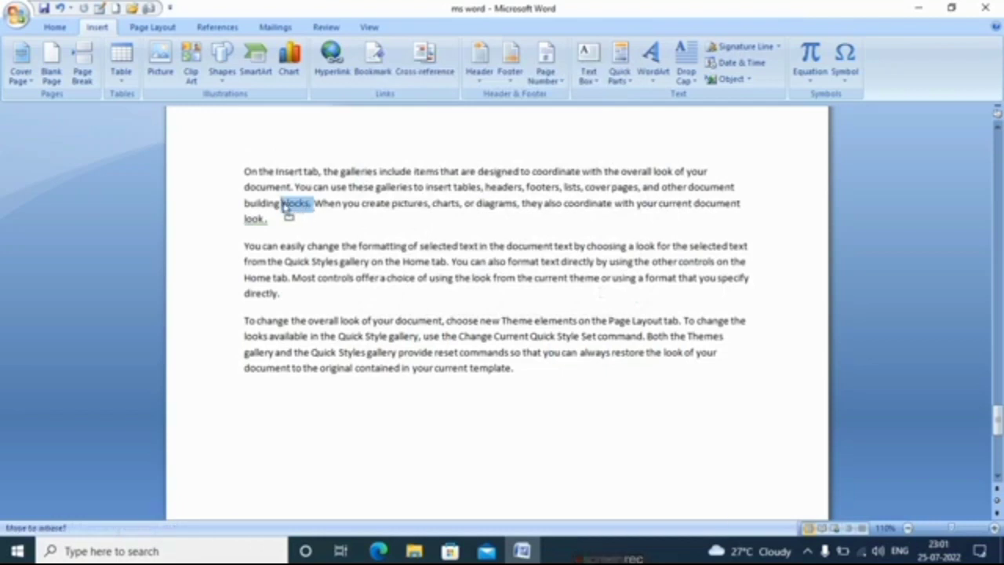
{"action": "left_click", "coordinate": [308, 205]}
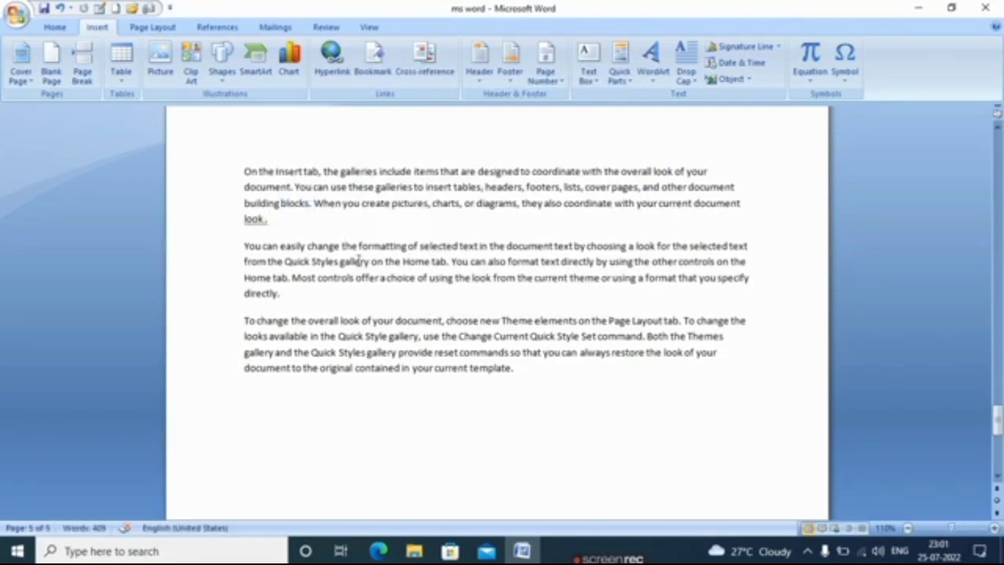
{"action": "left_click", "coordinate": [480, 319]}
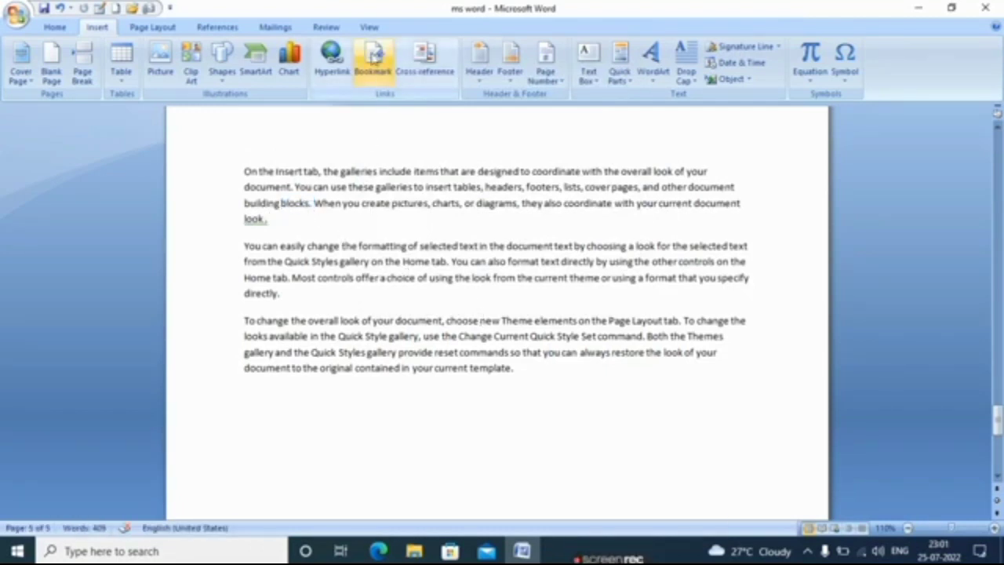
Go to the 'formatting' bookmark from the Bookmark list, then close the list.
{"action": "left_click", "coordinate": [371, 57]}
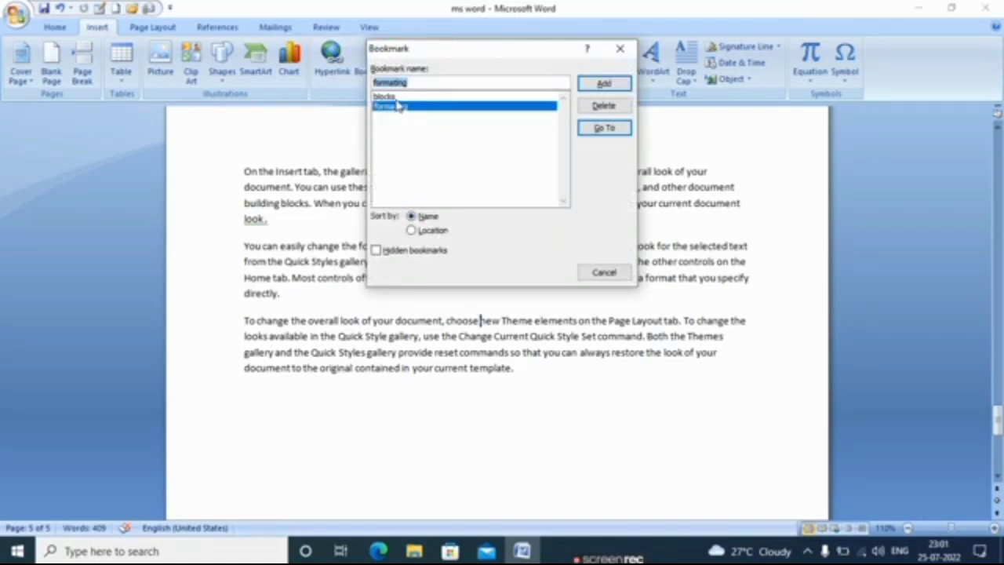
{"action": "key", "text": "Up"}
{"action": "key", "text": "Down"}
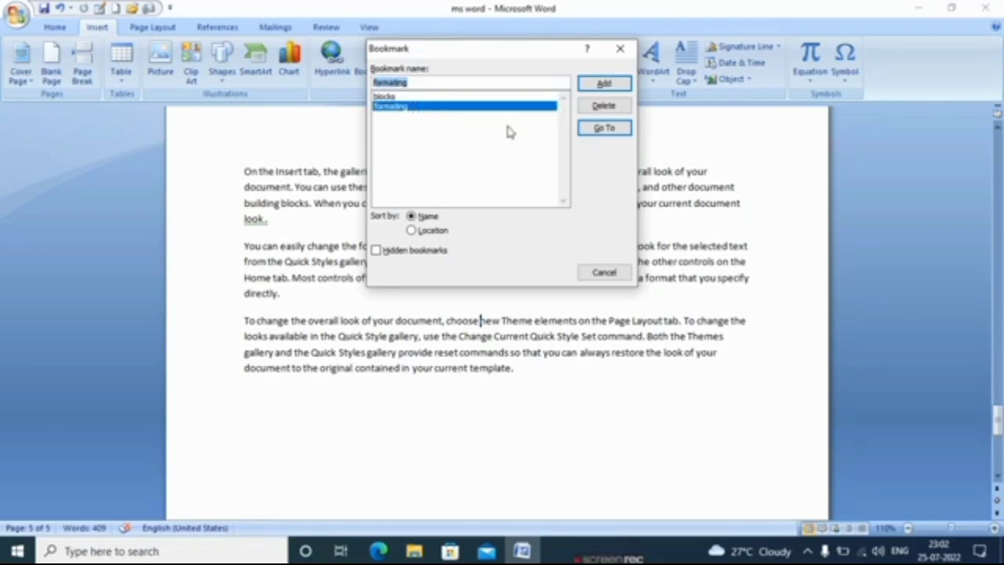
{"action": "left_click", "coordinate": [604, 129]}
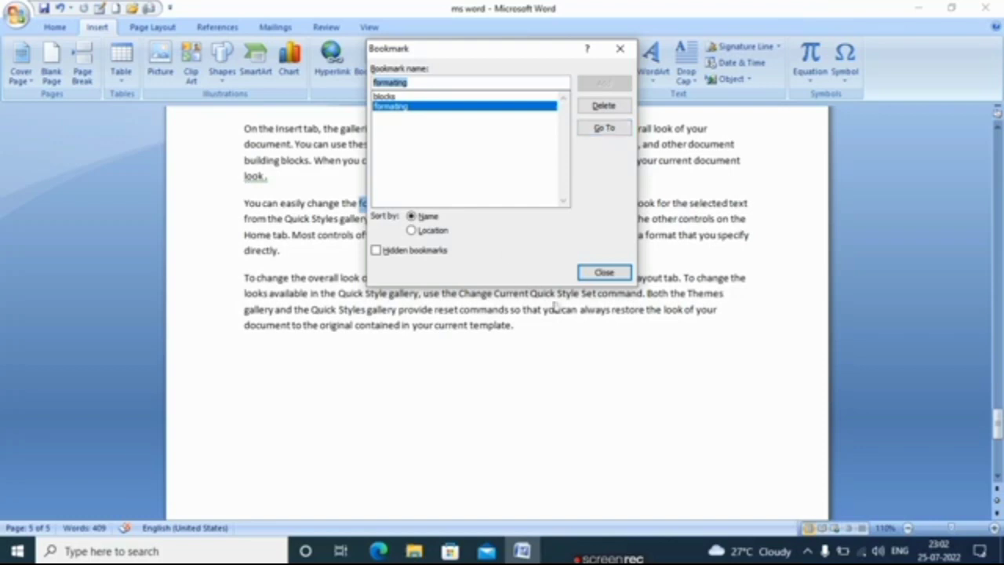
{"action": "left_click", "coordinate": [603, 272]}
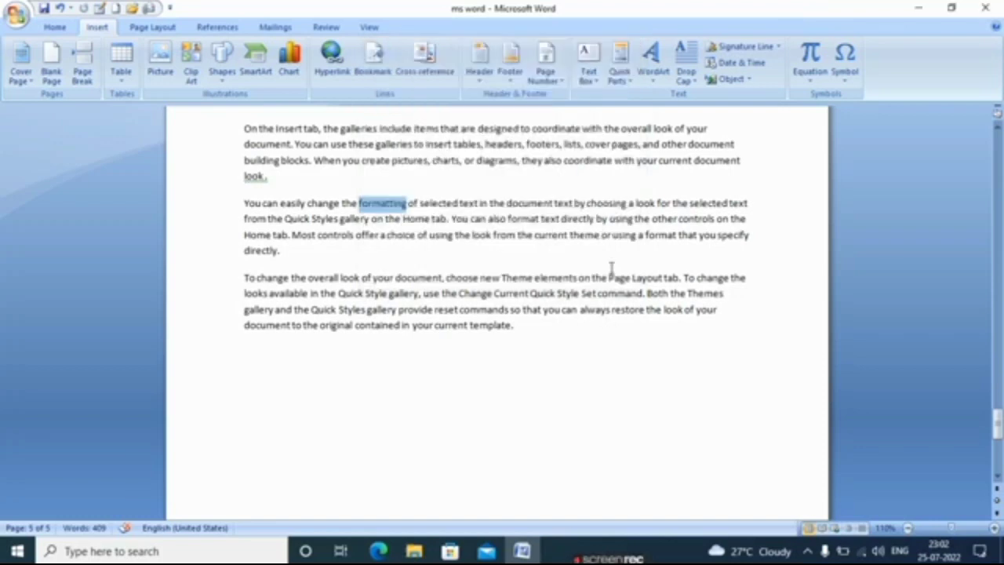
Deselect the word formatting and scroll to the top of page 5.
{"action": "left_click", "coordinate": [397, 254]}
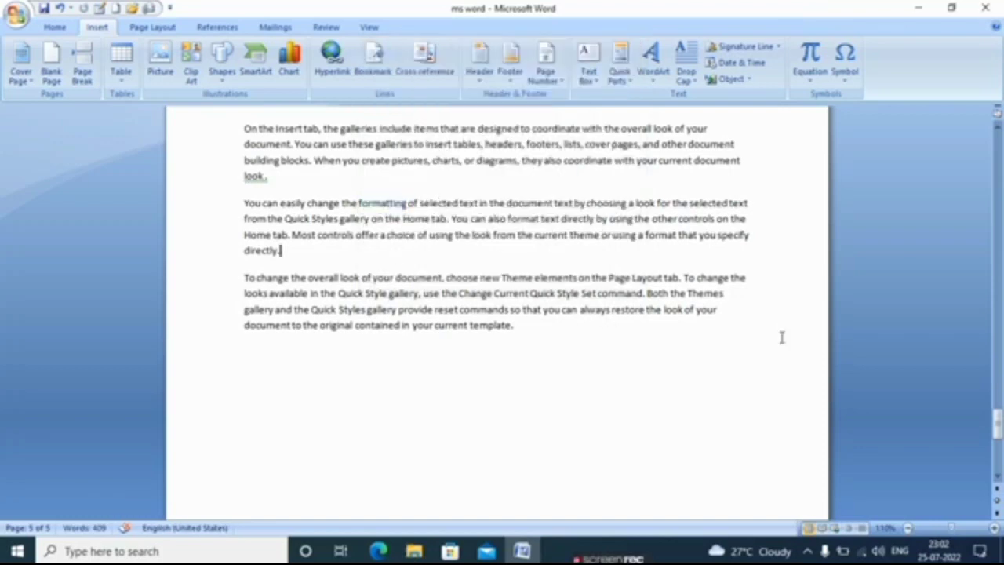
{"action": "left_click", "coordinate": [998, 424]}
{"action": "left_click_drag", "start_coordinate": [998, 424], "coordinate": [998, 419]}
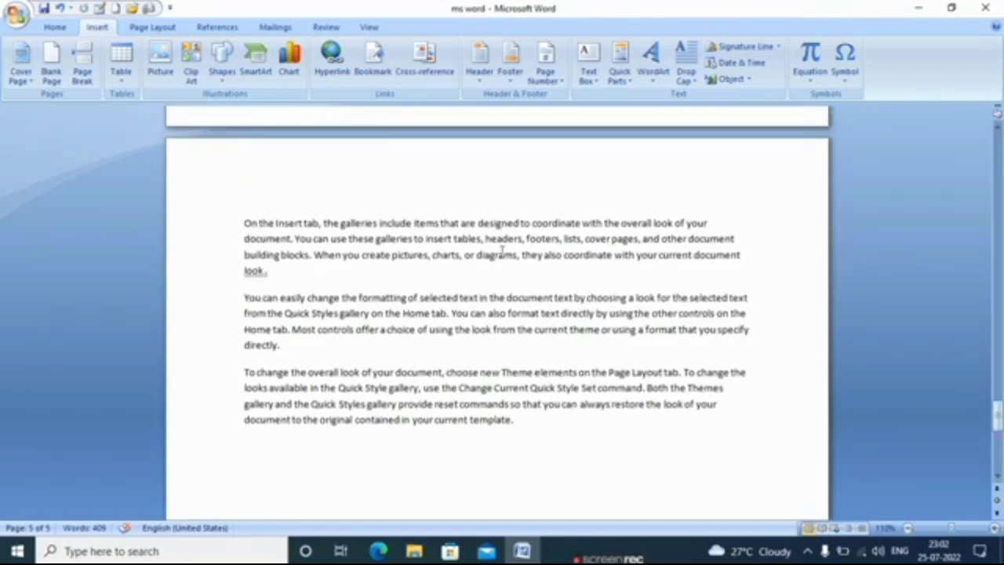
Delete the 'blocks' and 'formatting' bookmarks, then save the document.
{"action": "left_click", "coordinate": [374, 66]}
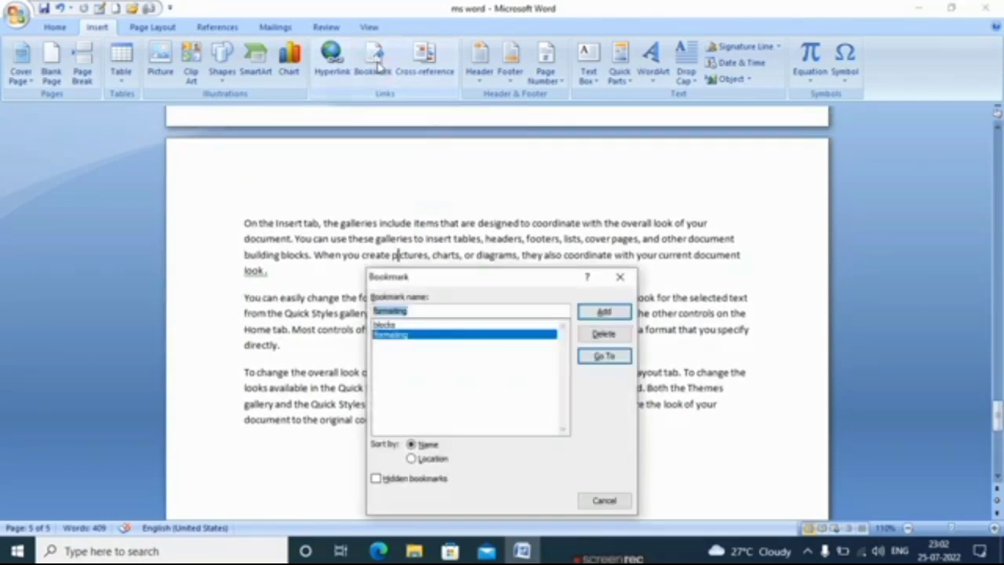
{"action": "left_click_drag", "start_coordinate": [507, 274], "coordinate": [505, 192]}
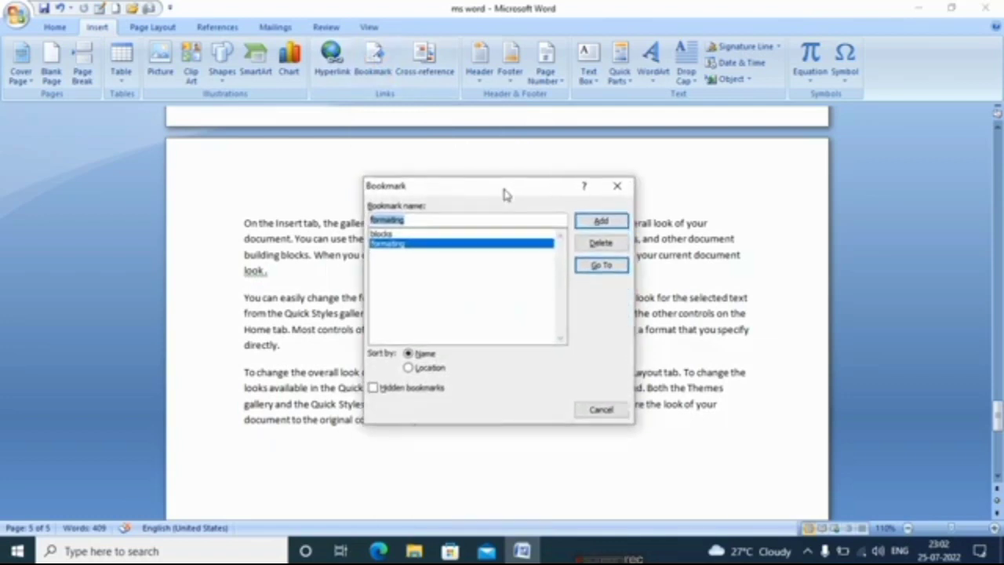
{"action": "left_click", "coordinate": [393, 234]}
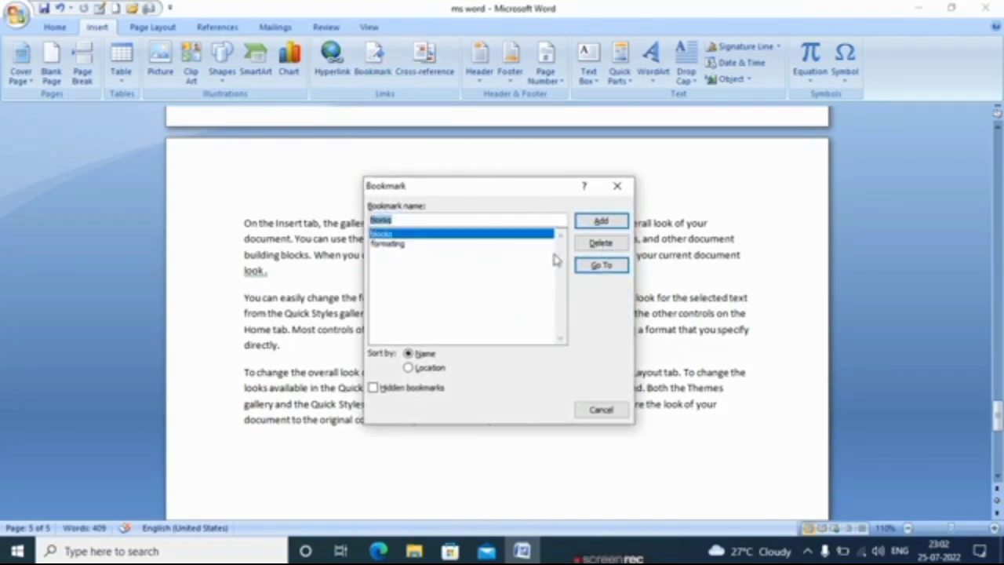
{"action": "left_click", "coordinate": [605, 244]}
{"action": "left_click", "coordinate": [413, 237]}
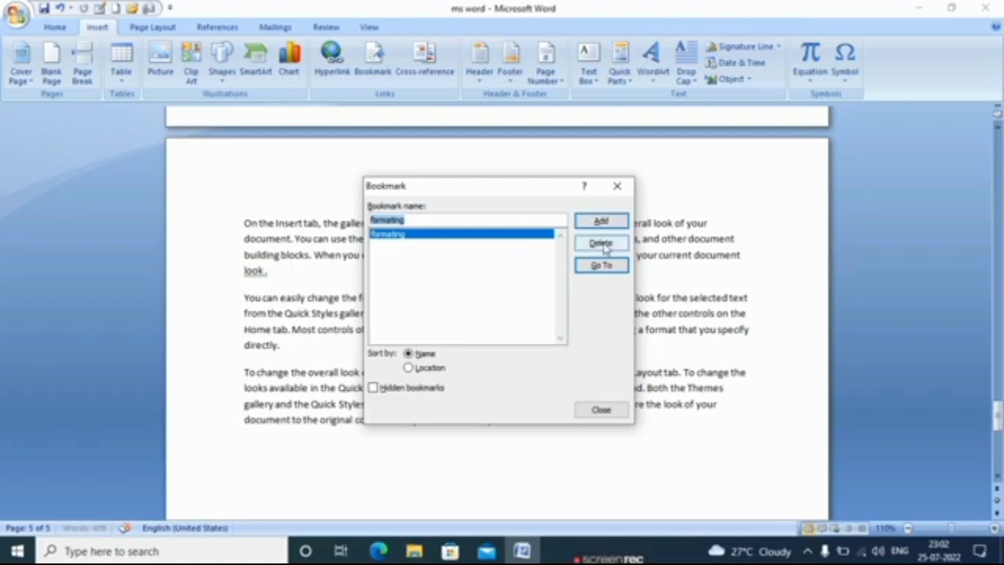
{"action": "left_click", "coordinate": [604, 245]}
{"action": "left_click", "coordinate": [601, 410]}
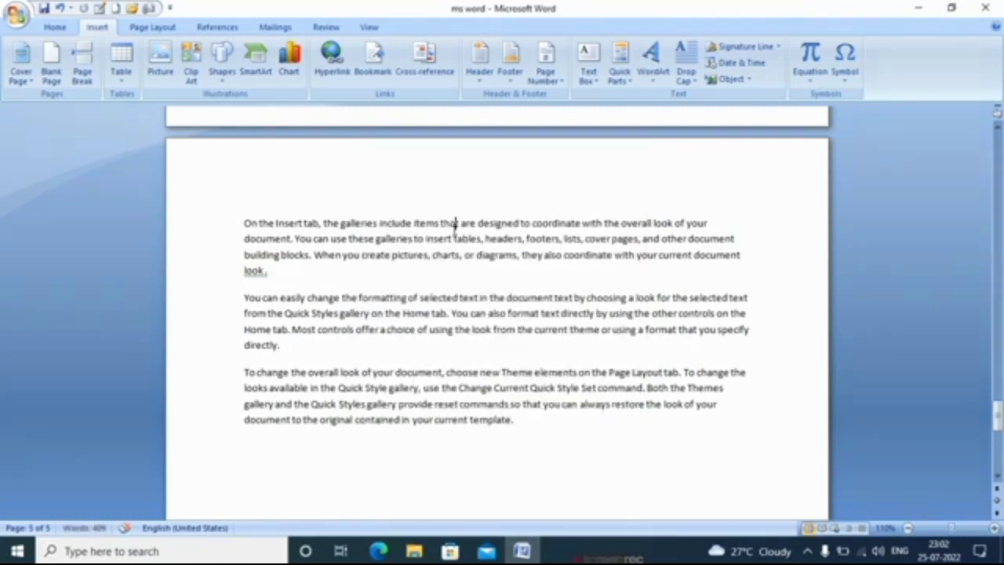
{"action": "key", "text": "ctrl+s"}
Add the word 'india' right after 'look.' in the first paragraph.
{"action": "left_click", "coordinate": [289, 279]}
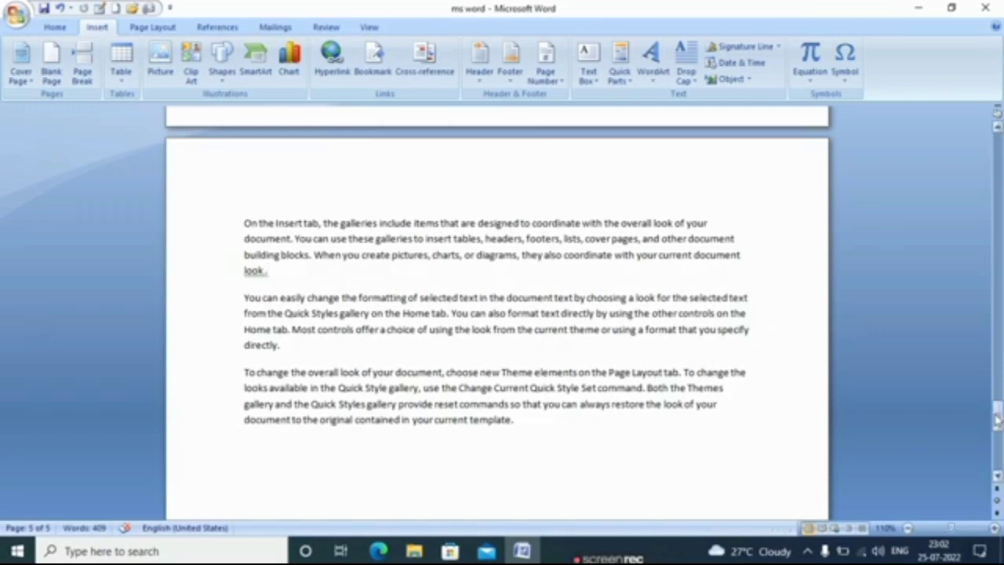
{"action": "left_click_drag", "start_coordinate": [995, 421], "coordinate": [996, 429]}
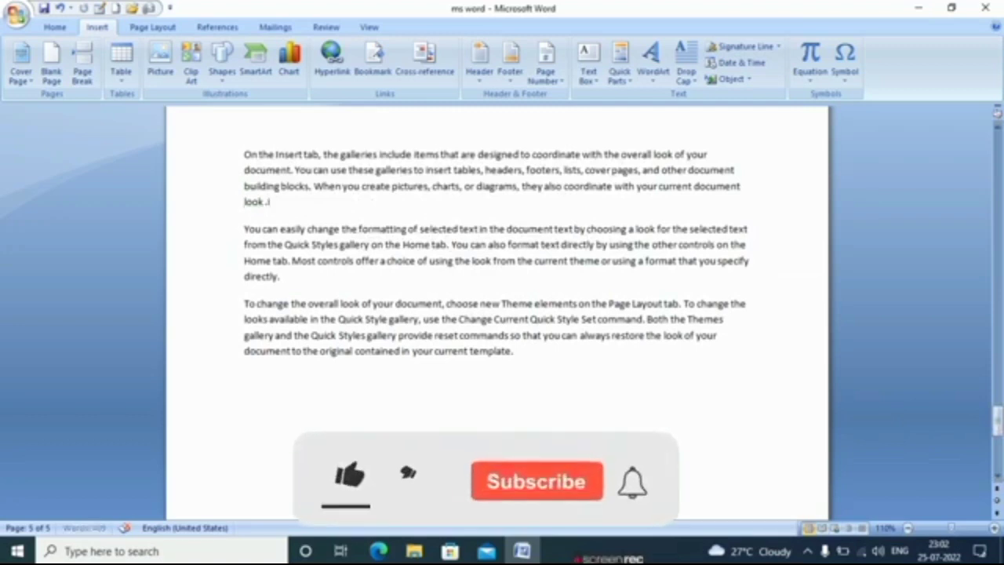
{"action": "type", "text": "india"}
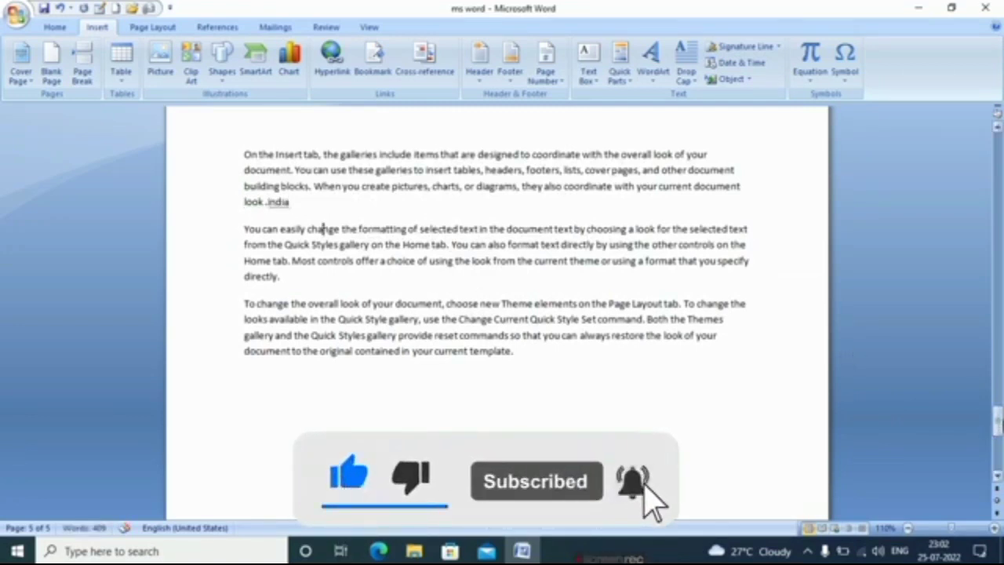
{"action": "left_click_drag", "start_coordinate": [997, 417], "coordinate": [997, 436]}
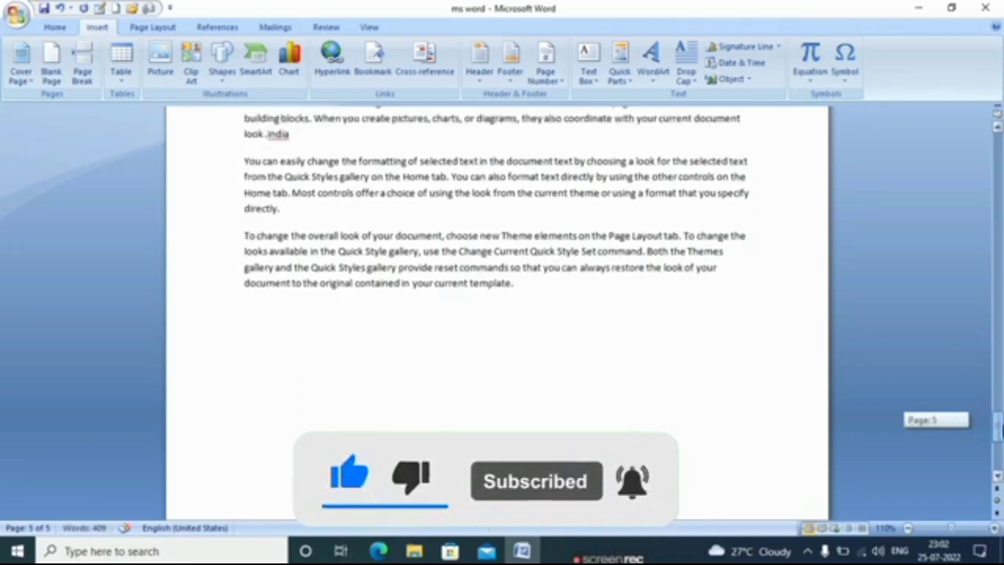
Type 'India is the best country' on the empty line below the text and select it.
{"action": "left_click", "coordinate": [267, 361]}
{"action": "type", "text": "In"}
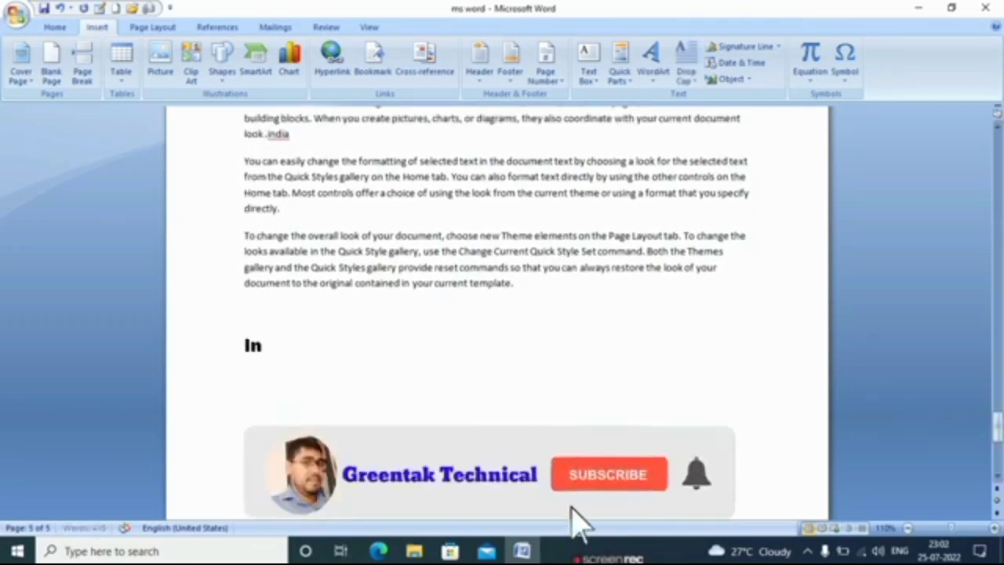
{"action": "type", "text": "dia is the"}
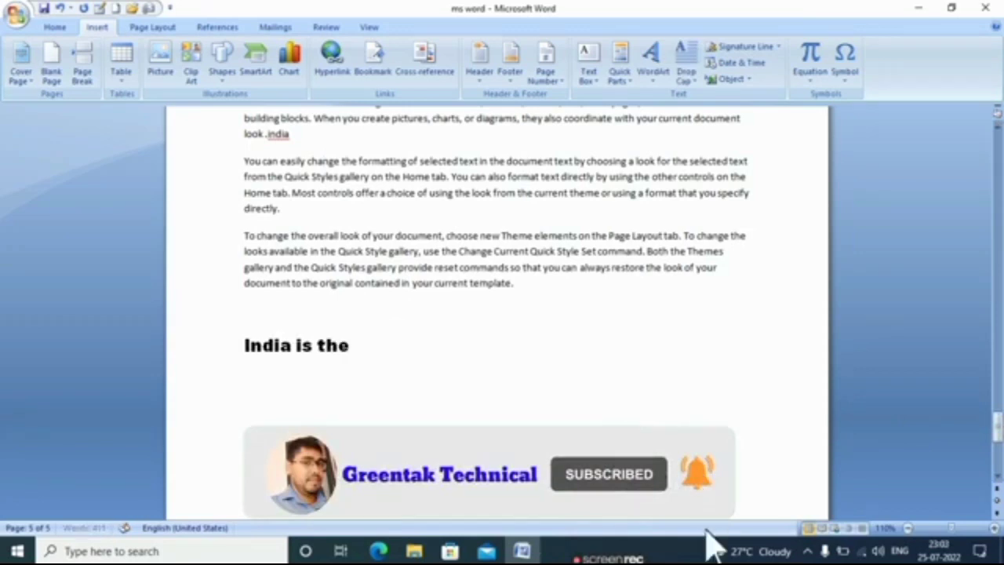
{"action": "type", "text": " best cou"}
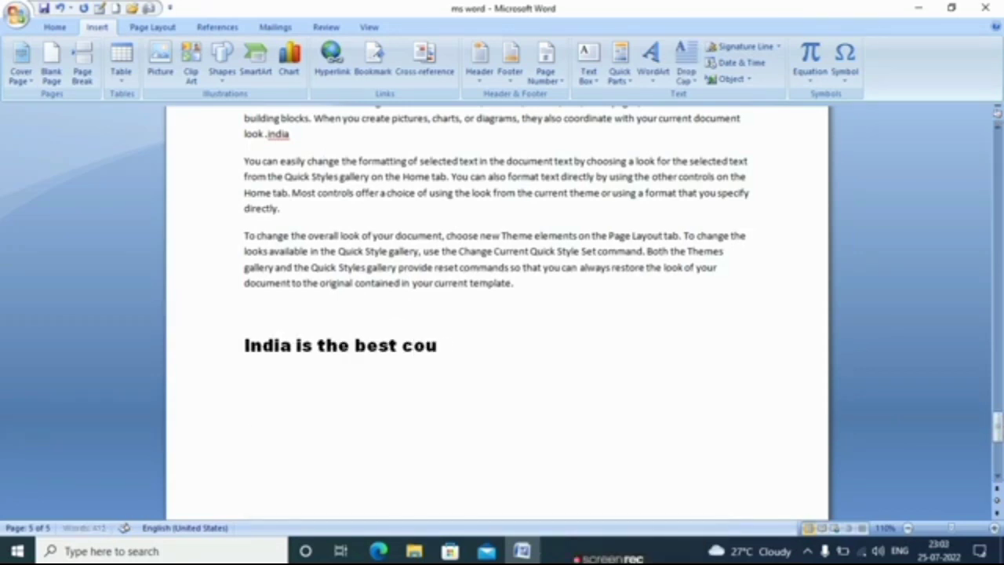
{"action": "type", "text": "ntry"}
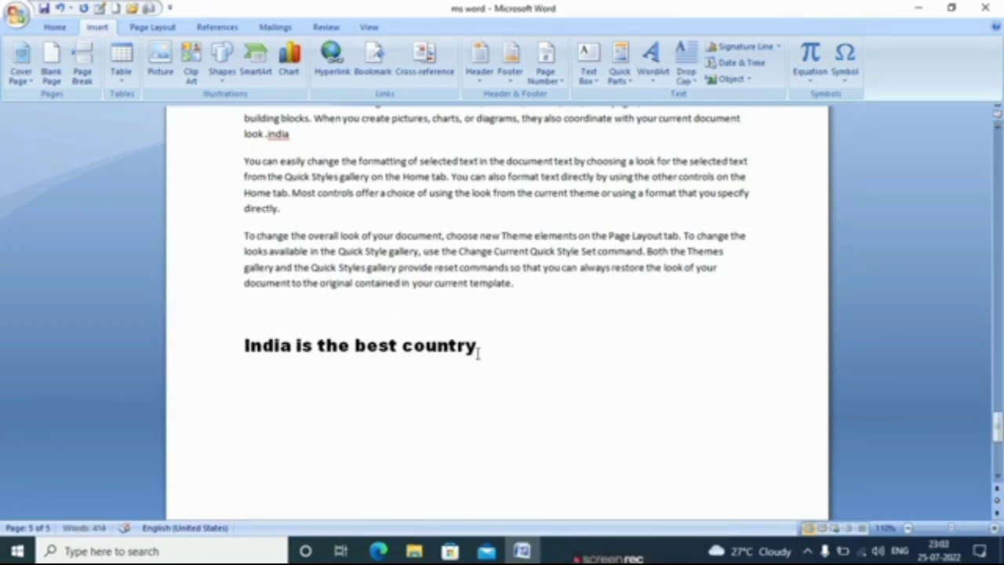
{"action": "left_click_drag", "start_coordinate": [484, 349], "coordinate": [241, 350]}
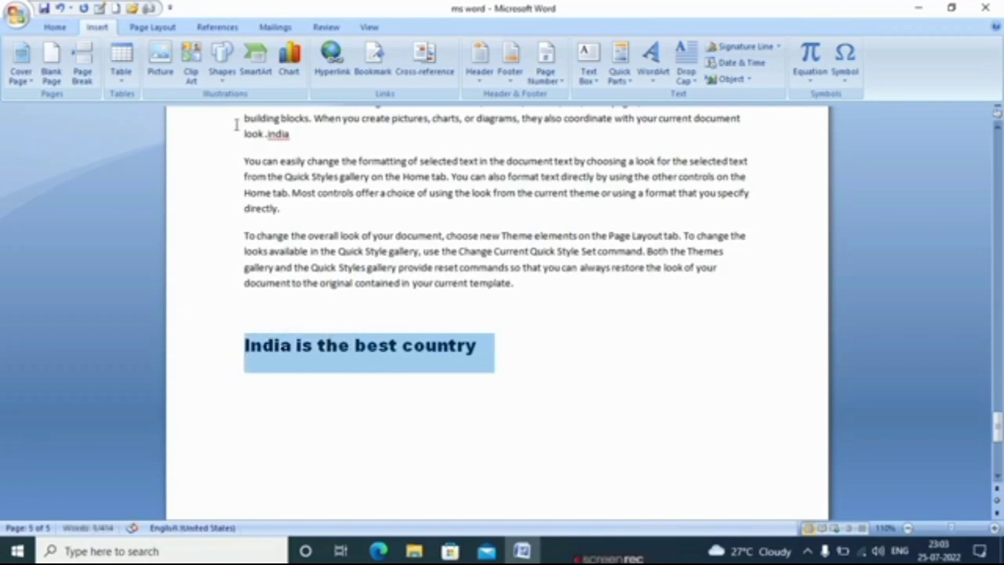
Apply a Heading style to 'India is the best country', then select the word 'india' after 'look.'.
{"action": "left_click", "coordinate": [55, 30]}
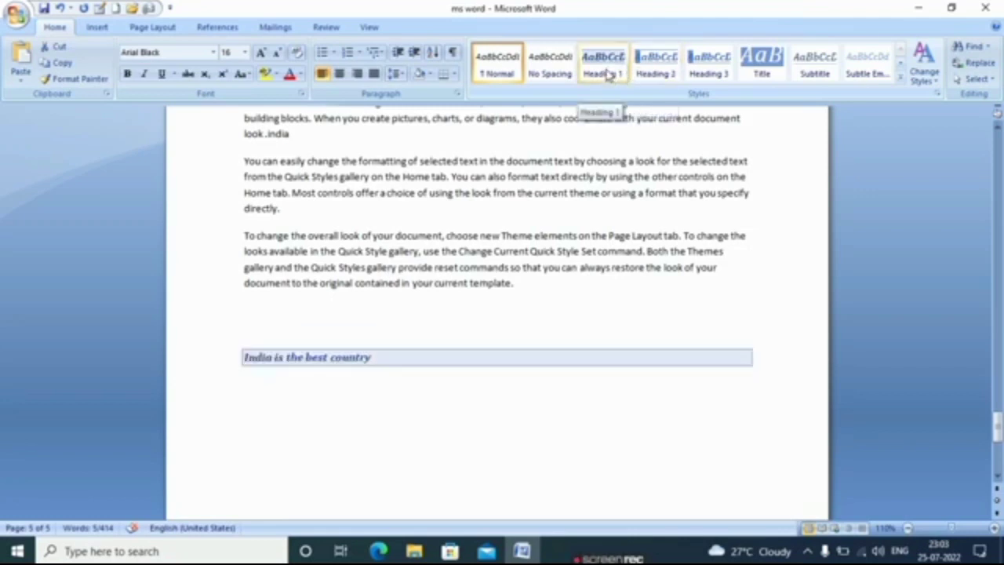
{"action": "left_click", "coordinate": [432, 316]}
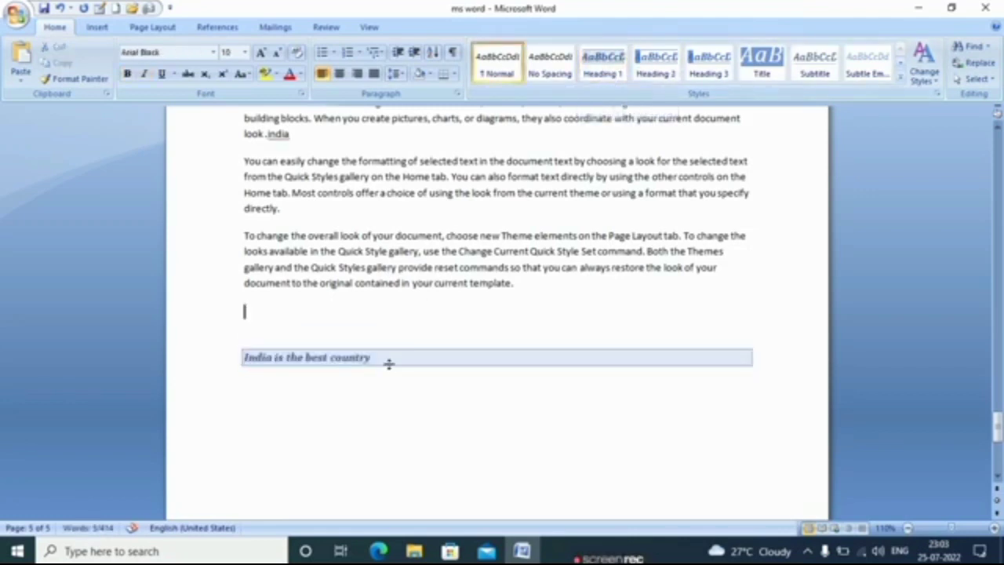
{"action": "left_click", "coordinate": [292, 135]}
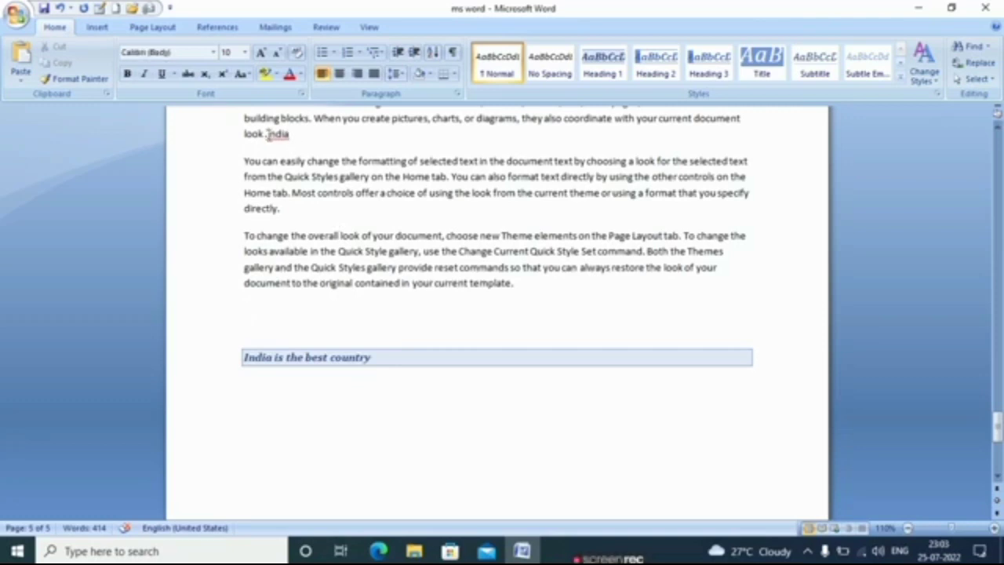
{"action": "left_click", "coordinate": [267, 134]}
{"action": "left_click_drag", "start_coordinate": [291, 134], "coordinate": [268, 135]}
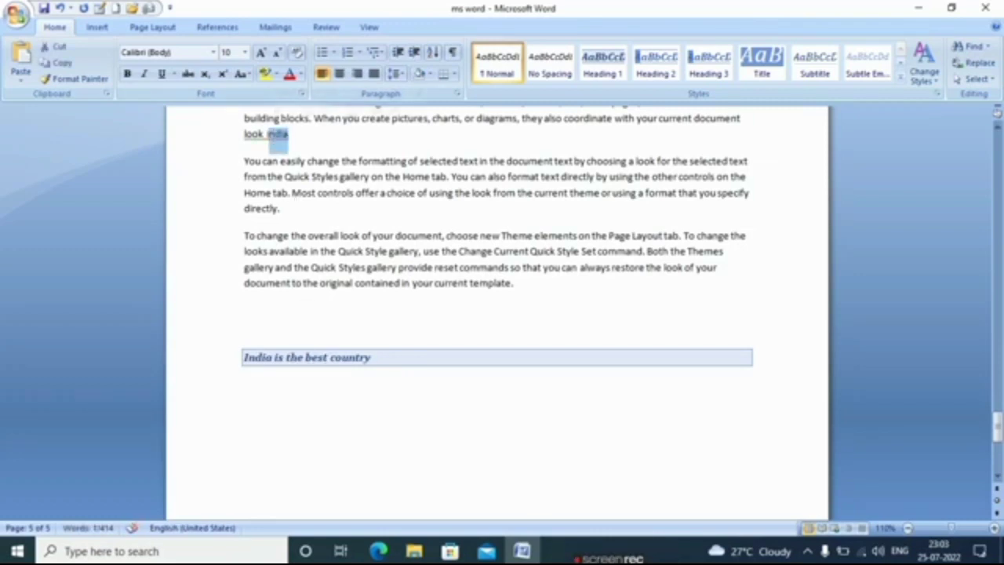
{"action": "mouse_move", "coordinate": [607, 557]}
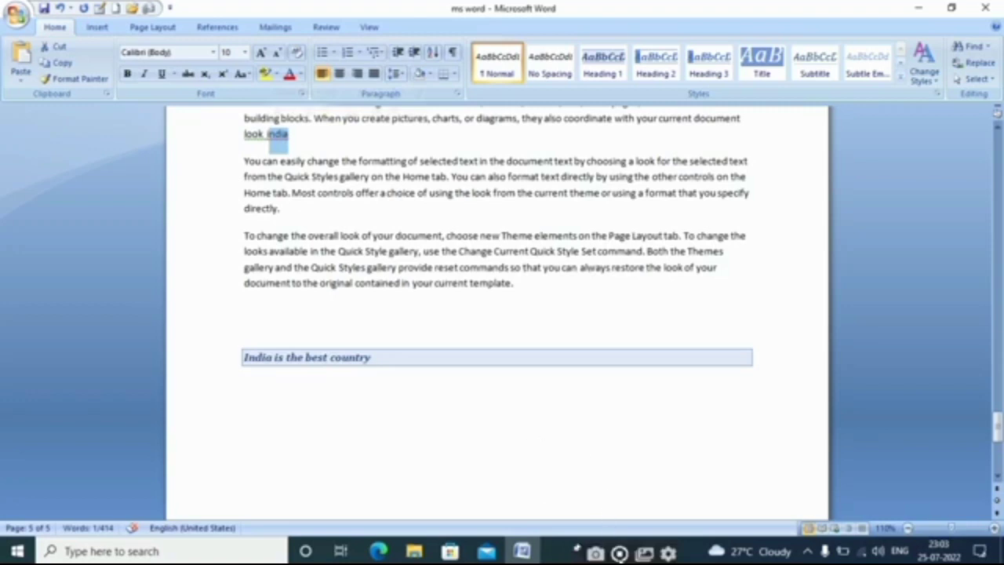
{"action": "left_click", "coordinate": [289, 133]}
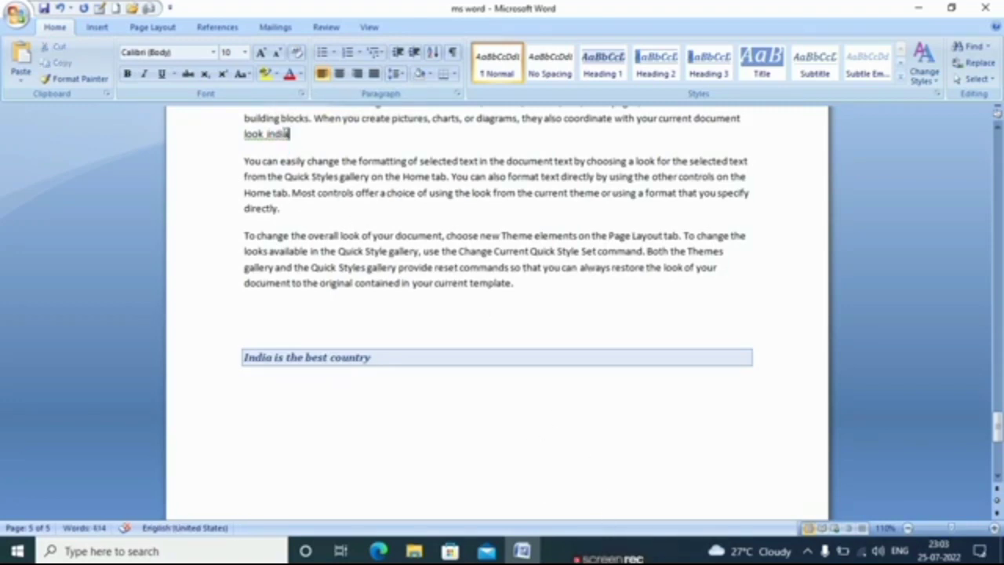
{"action": "left_click_drag", "start_coordinate": [287, 133], "coordinate": [268, 135]}
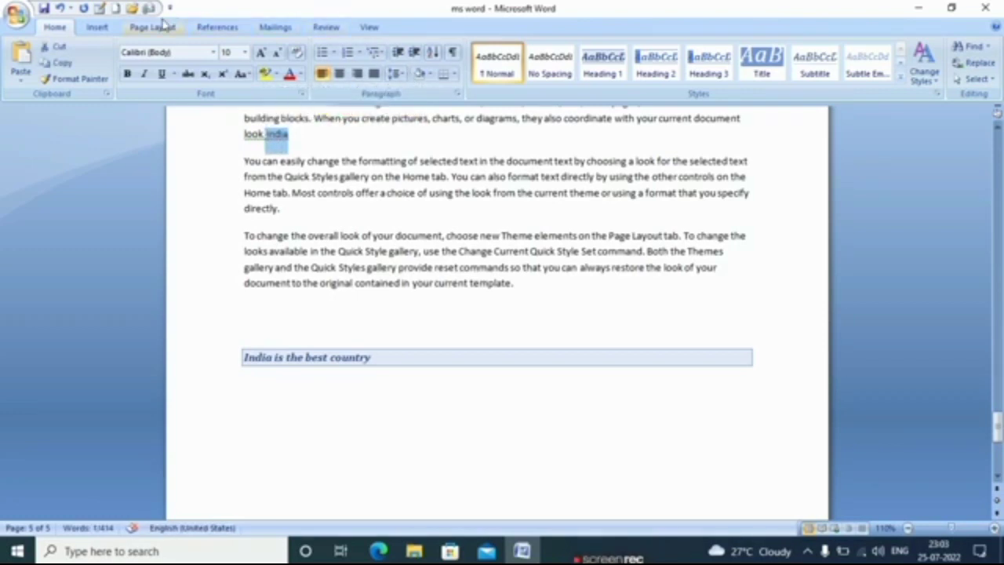
{"action": "left_click", "coordinate": [97, 26]}
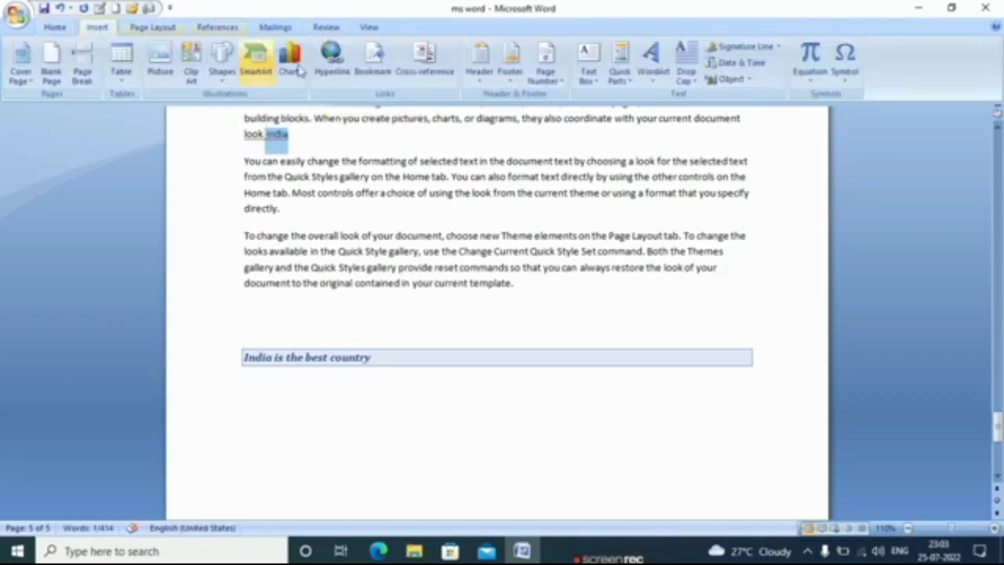
Insert a hyperlinked Heading text cross-reference to 'India is the best country' in the third paragraph.
{"action": "left_click", "coordinate": [429, 69]}
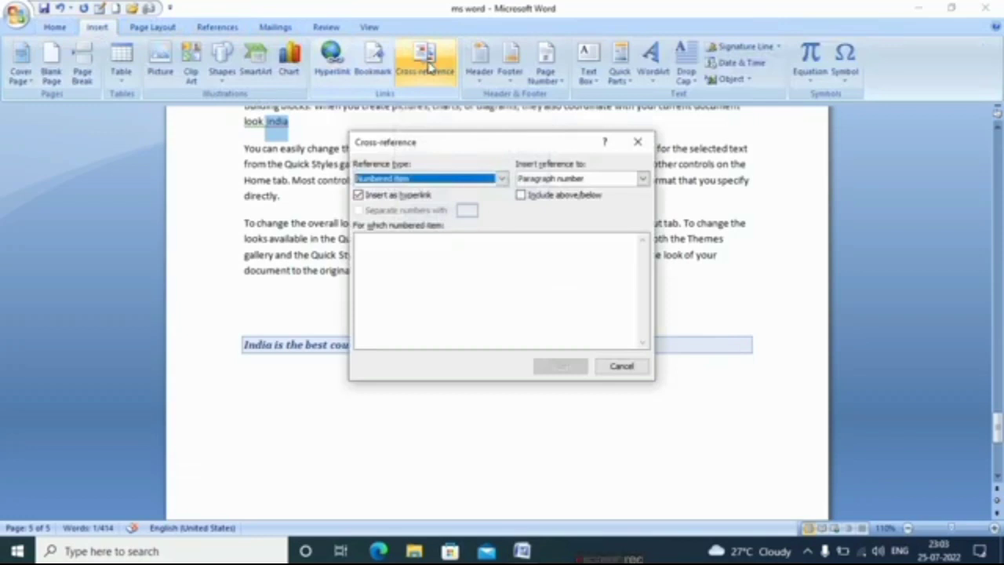
{"action": "left_click", "coordinate": [502, 179]}
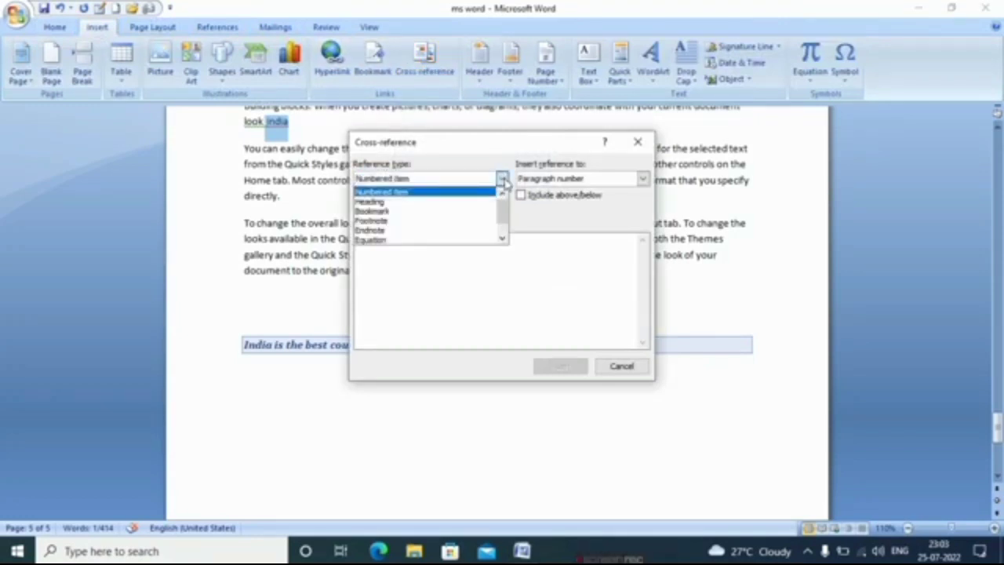
{"action": "left_click", "coordinate": [502, 179]}
{"action": "left_click", "coordinate": [502, 179]}
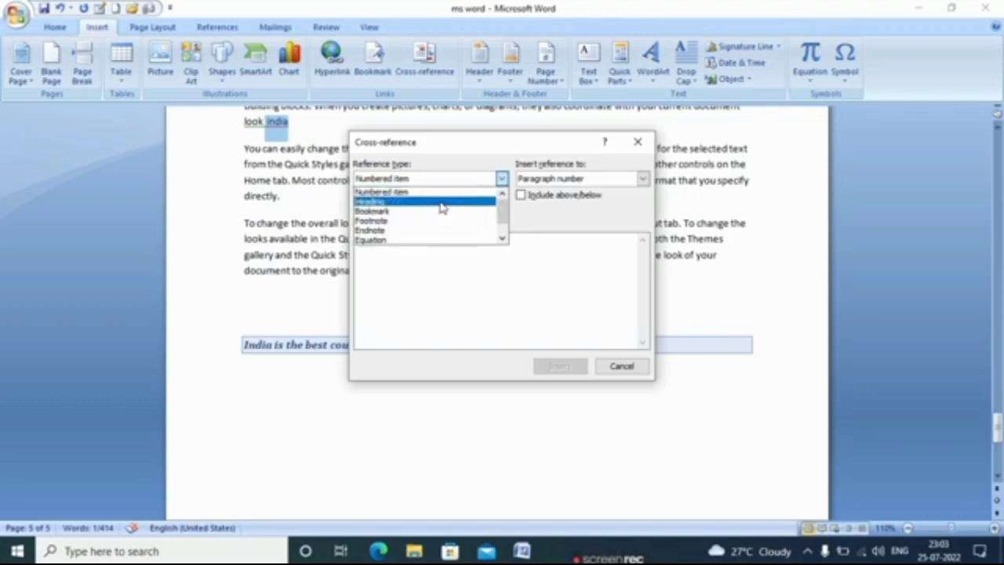
{"action": "left_click", "coordinate": [400, 202]}
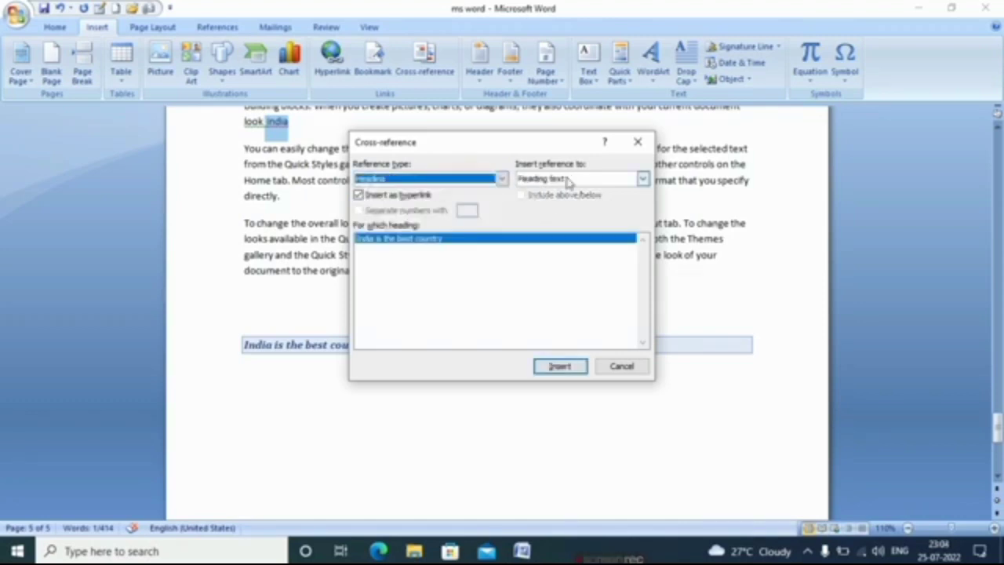
{"action": "left_click", "coordinate": [642, 179]}
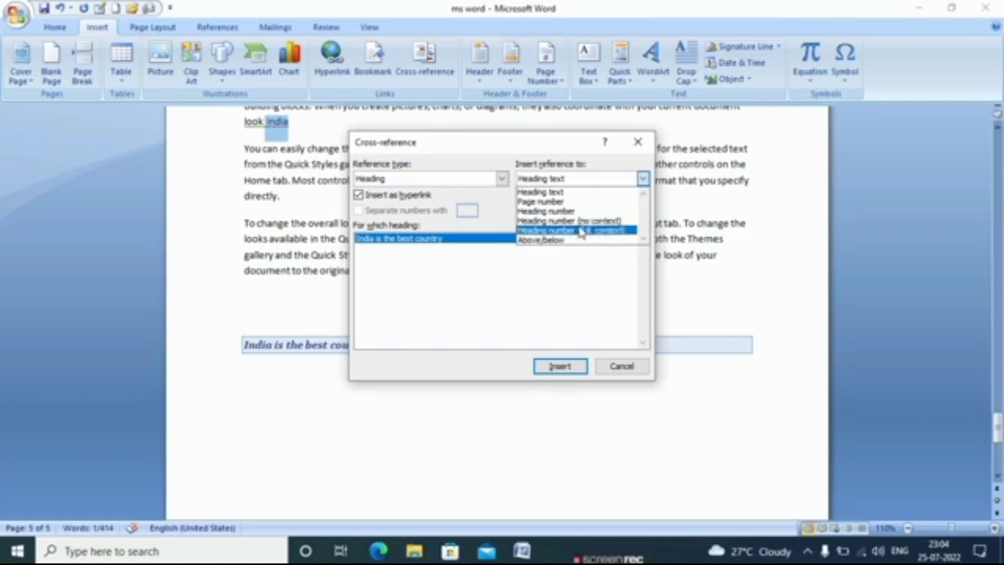
{"action": "left_click", "coordinate": [566, 194]}
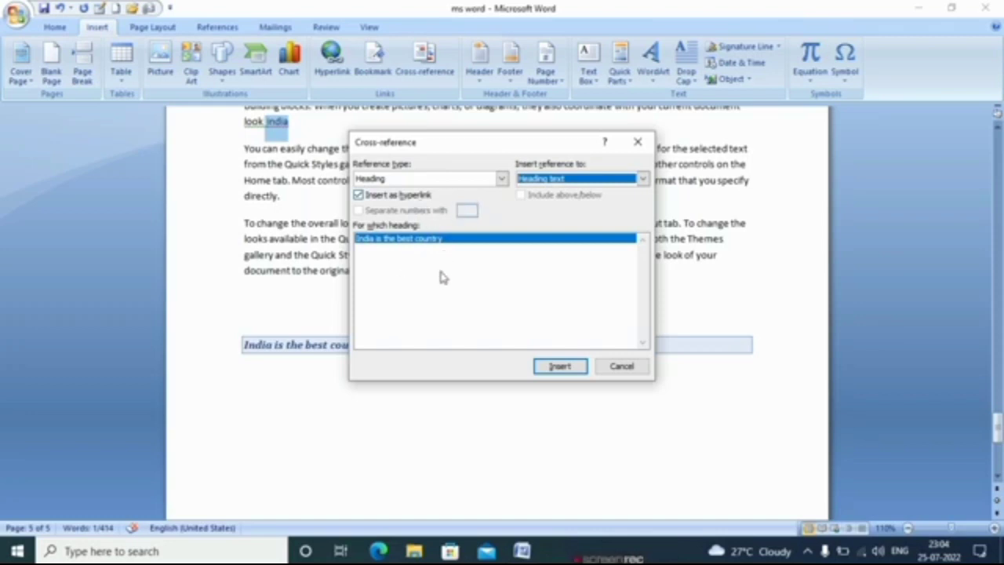
{"action": "left_click", "coordinate": [472, 149]}
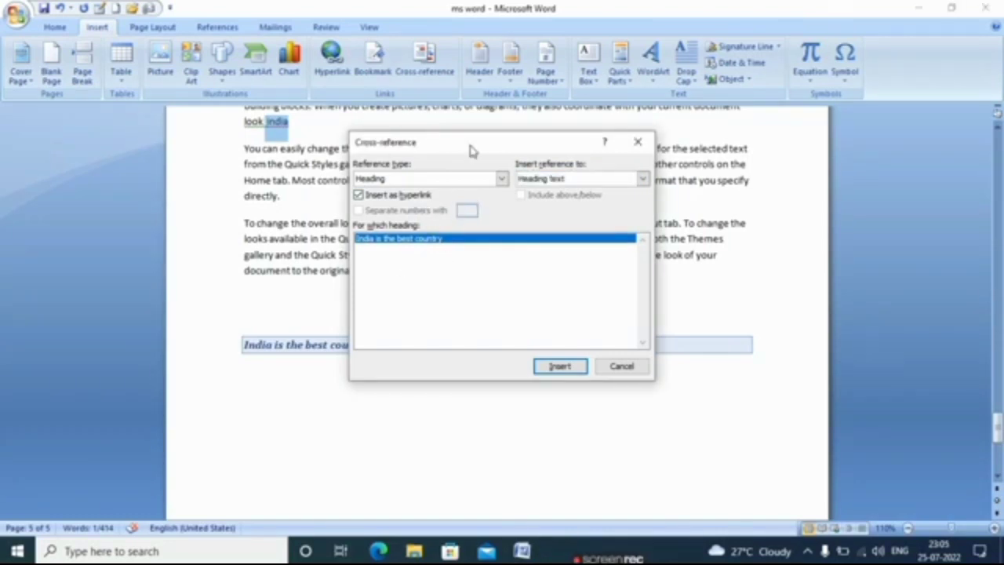
{"action": "left_click_drag", "start_coordinate": [471, 149], "coordinate": [472, 145]}
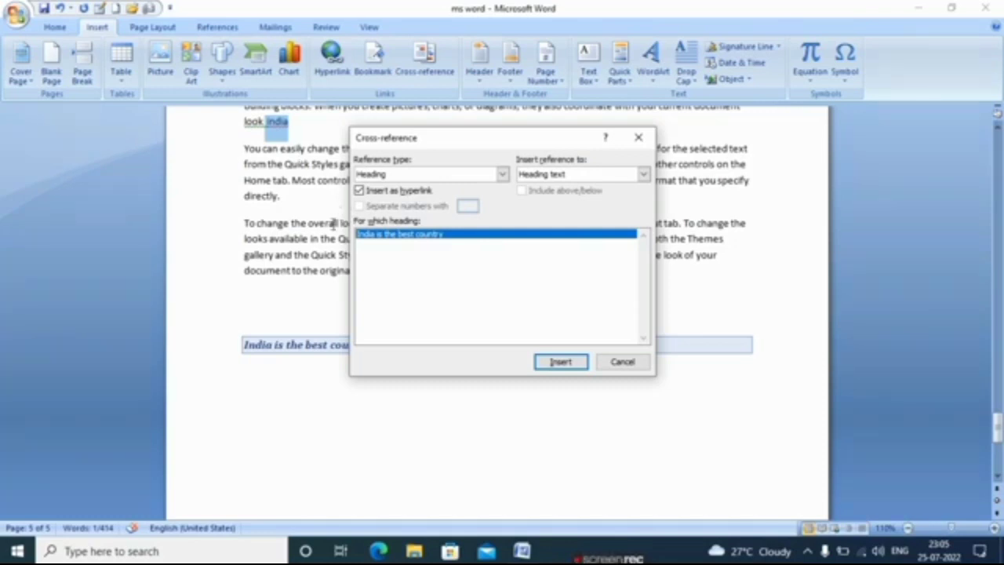
{"action": "left_click", "coordinate": [299, 232]}
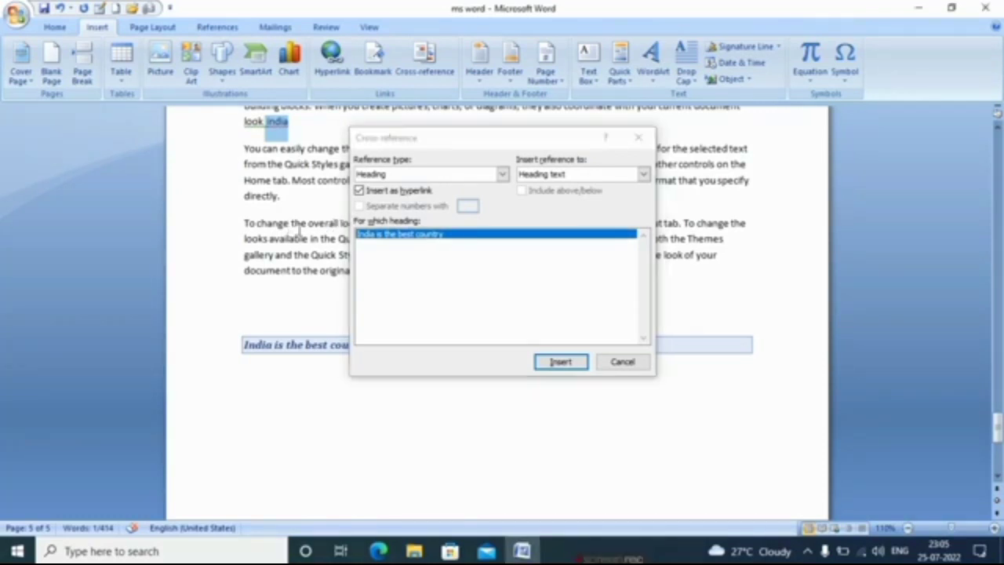
{"action": "left_click", "coordinate": [289, 283]}
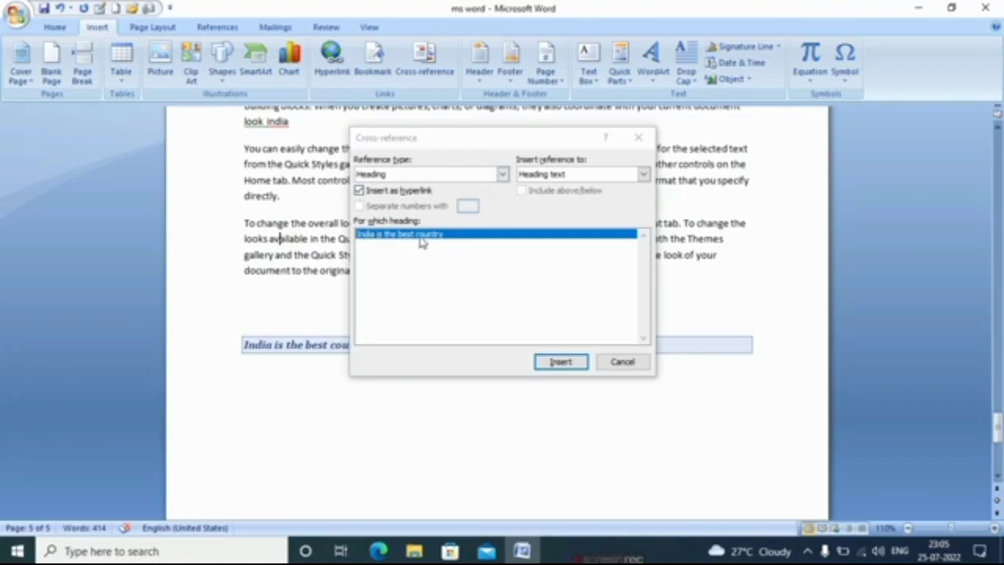
{"action": "left_click", "coordinate": [561, 362]}
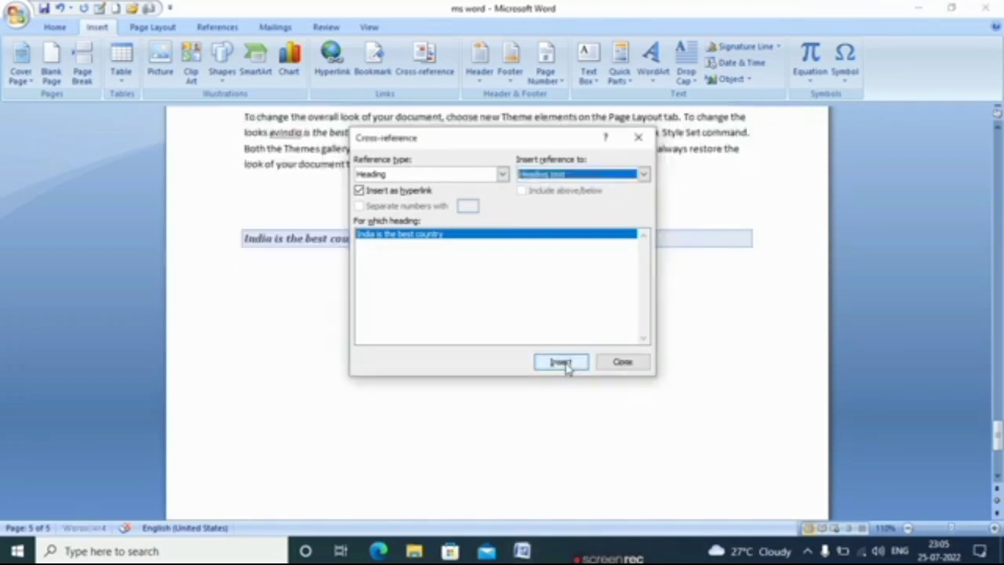
Close the Cross-reference dialog and follow the new link to the 'India is the best country' heading.
{"action": "left_click", "coordinate": [623, 363]}
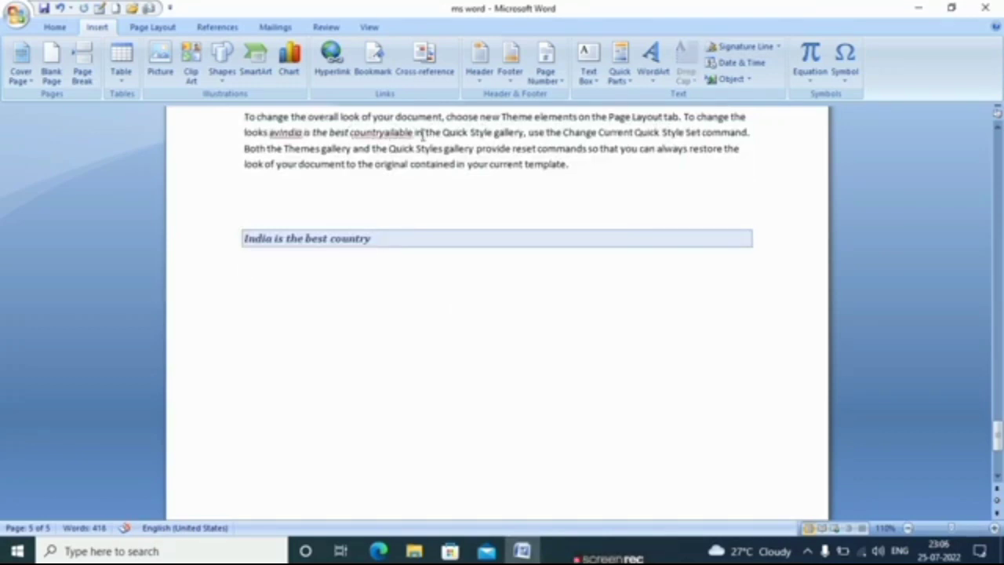
{"action": "scroll", "coordinate": [276, 234], "scroll_direction": "up", "scroll_amount": 2}
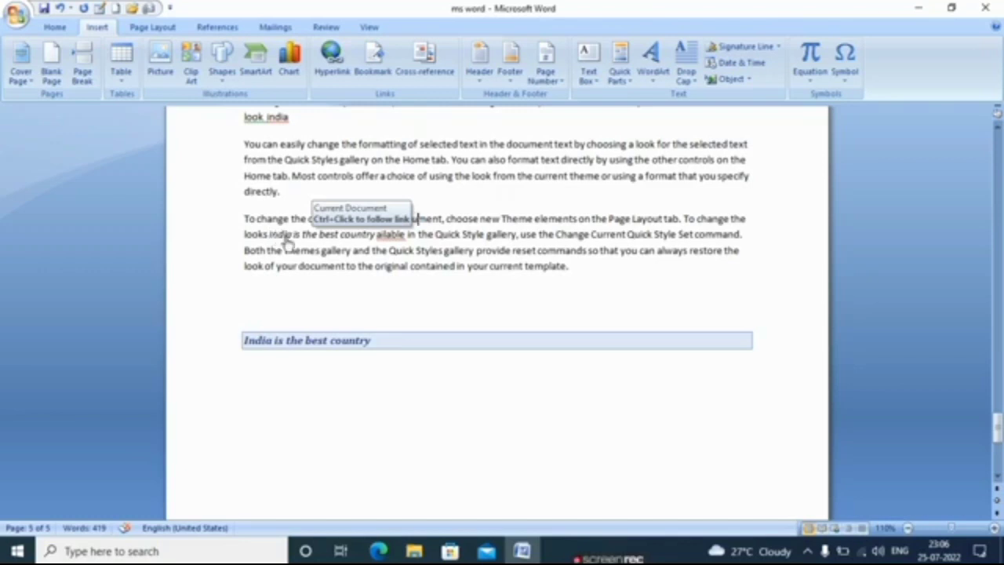
{"action": "left_click", "coordinate": [297, 237], "text": "ctrl"}
Paste the paragraph about India's religions and castes under the heading and start a new line.
{"action": "double_click", "coordinate": [295, 234]}
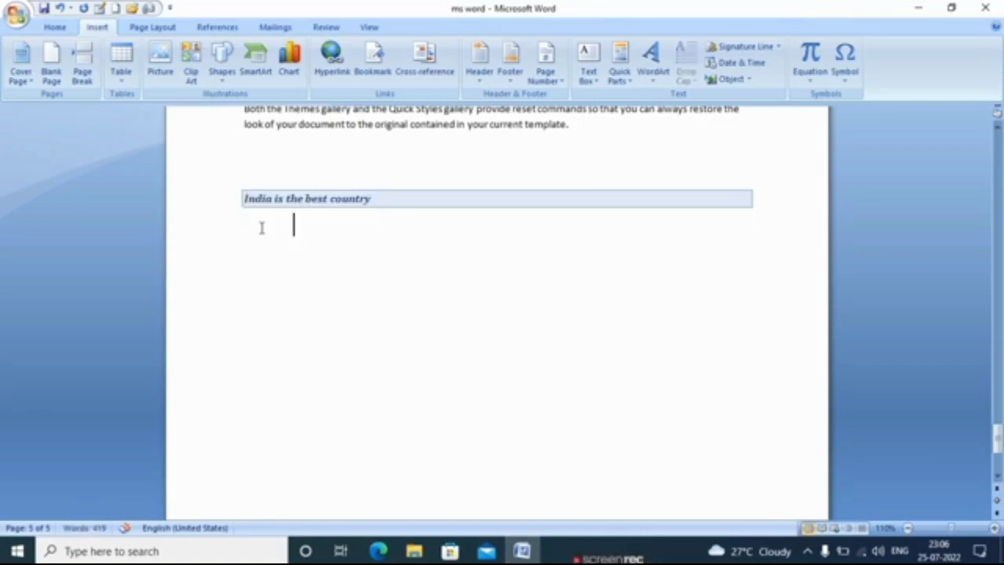
{"action": "key", "text": "BackSpace"}
{"action": "type", "text": "India is the best country in world.In this country lots of religion as like hindu,muslim,sikh,isai etc. In this country lots of caste wise people available."}
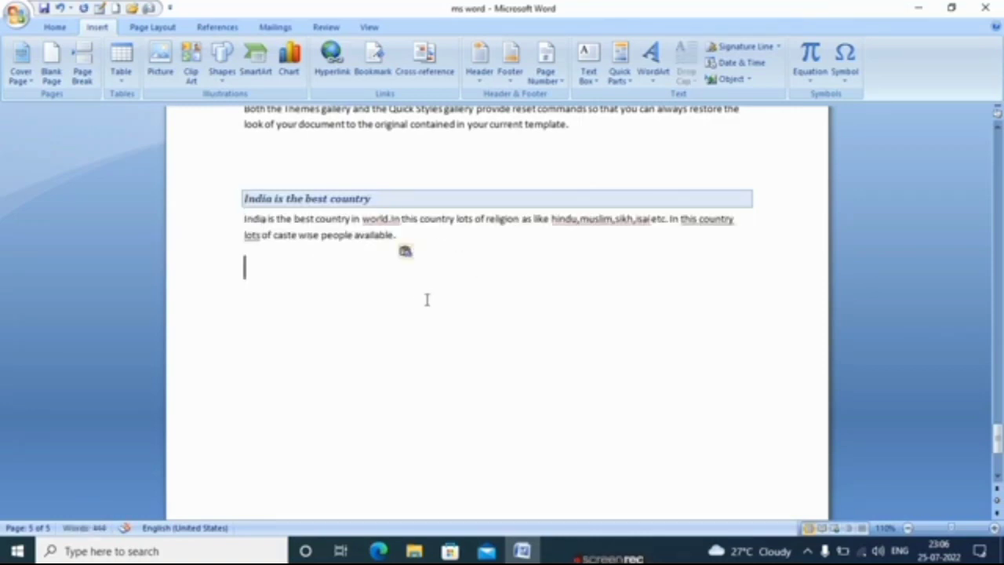
{"action": "key", "text": "Return"}
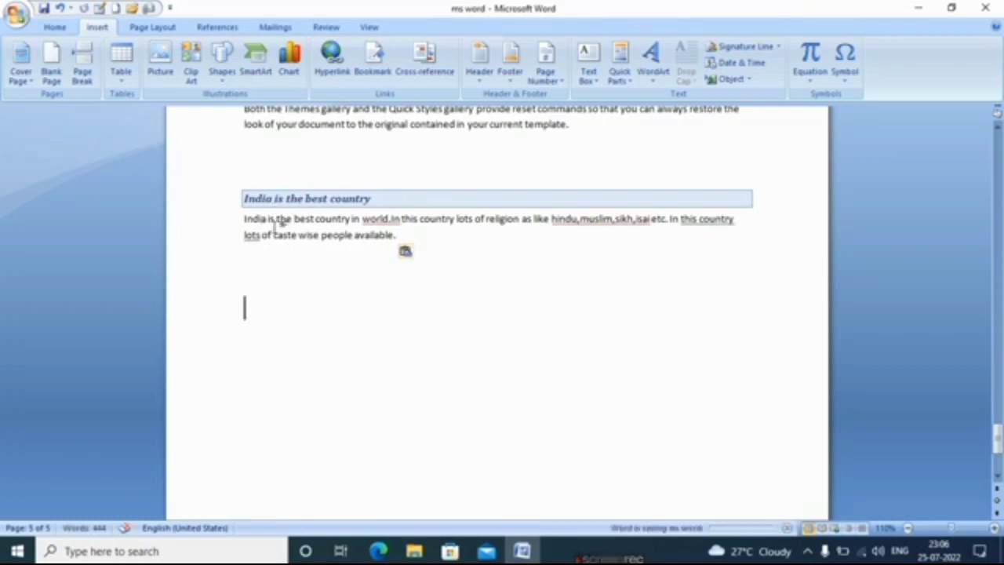
Select the word 'choice' in the body text.
{"action": "left_click", "coordinate": [273, 221]}
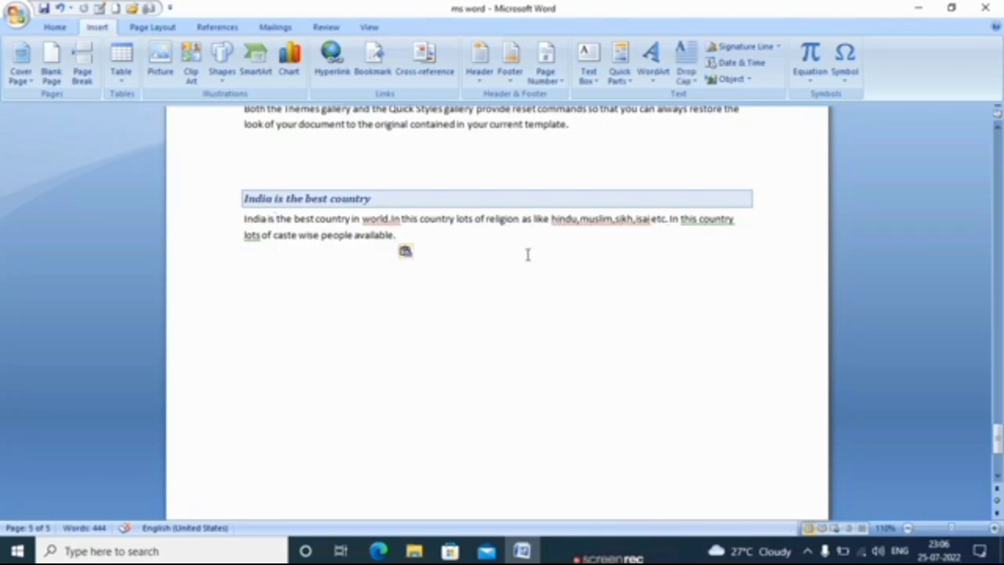
{"action": "left_click", "coordinate": [553, 133]}
{"action": "left_click_drag", "start_coordinate": [1000, 448], "coordinate": [1000, 427]}
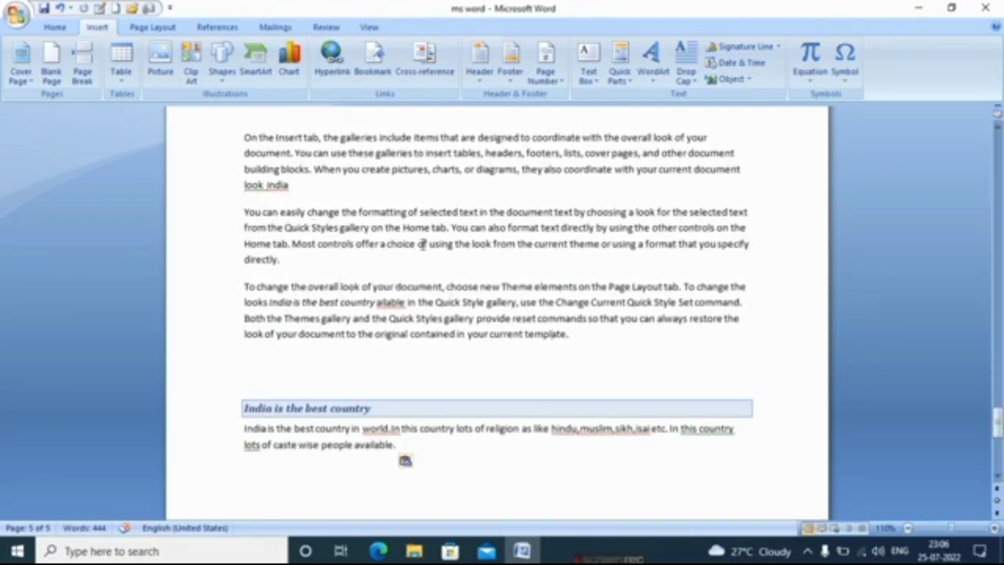
{"action": "left_click_drag", "start_coordinate": [470, 246], "coordinate": [388, 244]}
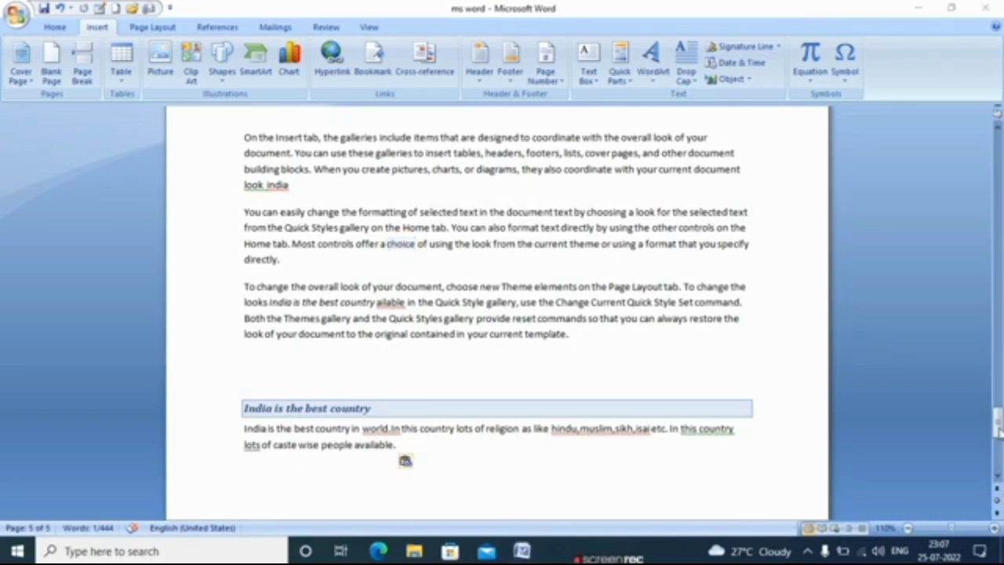
{"action": "left_click_drag", "start_coordinate": [998, 429], "coordinate": [998, 439]}
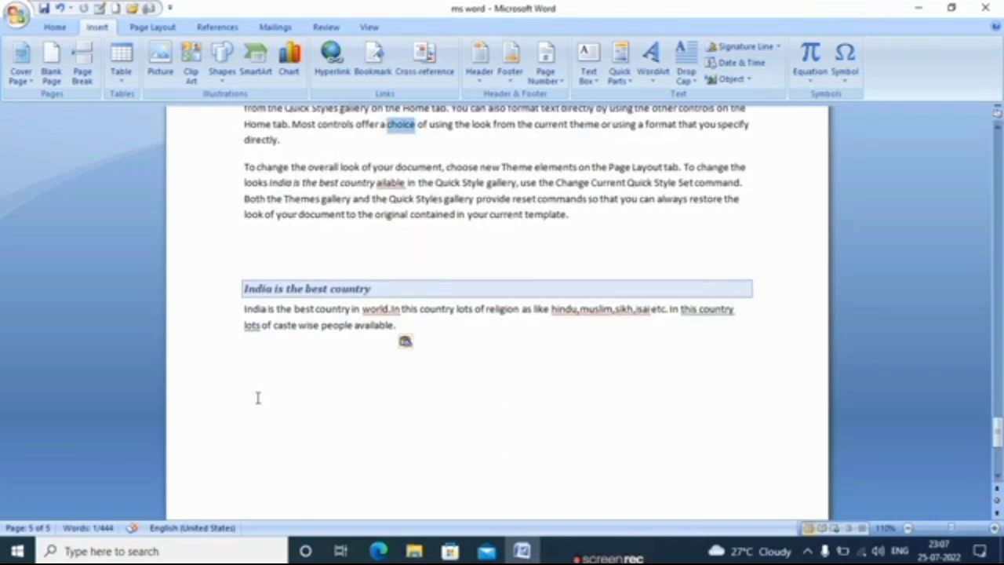
Type 'Choice' below the India paragraph, style it Heading 2, then select 'choice' in the body text.
{"action": "left_click", "coordinate": [257, 397]}
{"action": "type", "text": "India is the best country in world.In this country lots of religion as like hindu,muslim,sikh,isai etc. In this country lots of caste wise people available."}
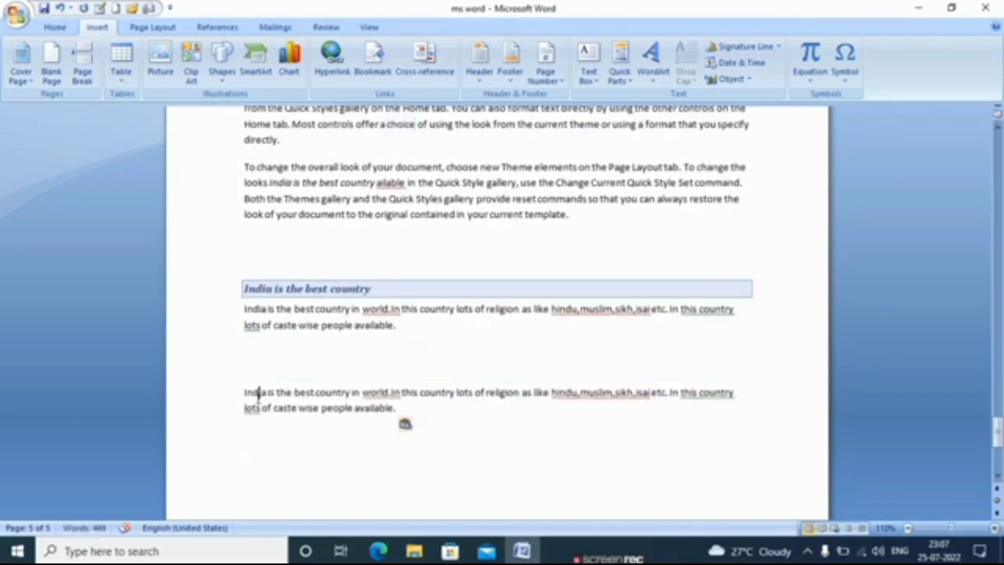
{"action": "key", "text": "ctrl+z"}
{"action": "type", "text": "C"}
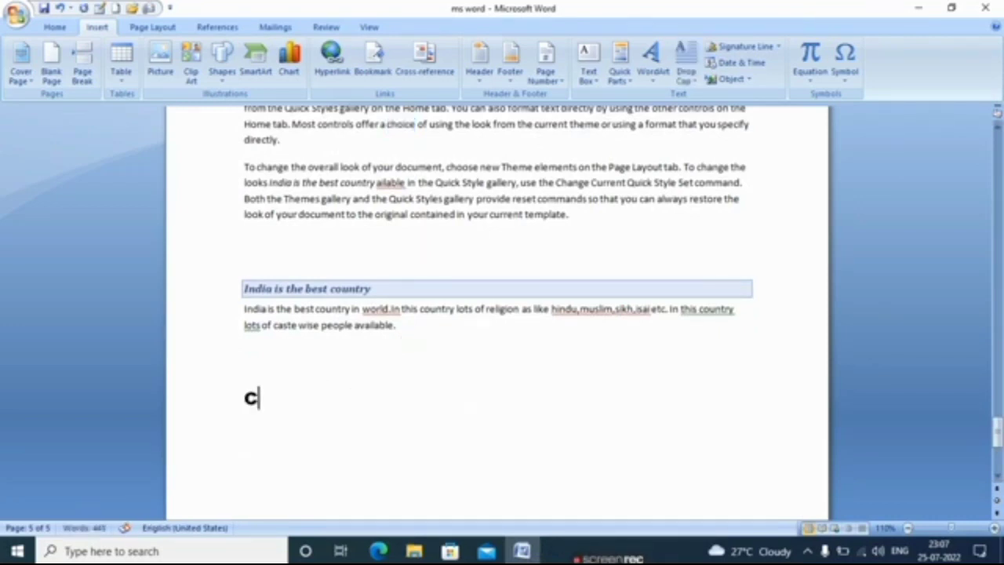
{"action": "type", "text": "hoice"}
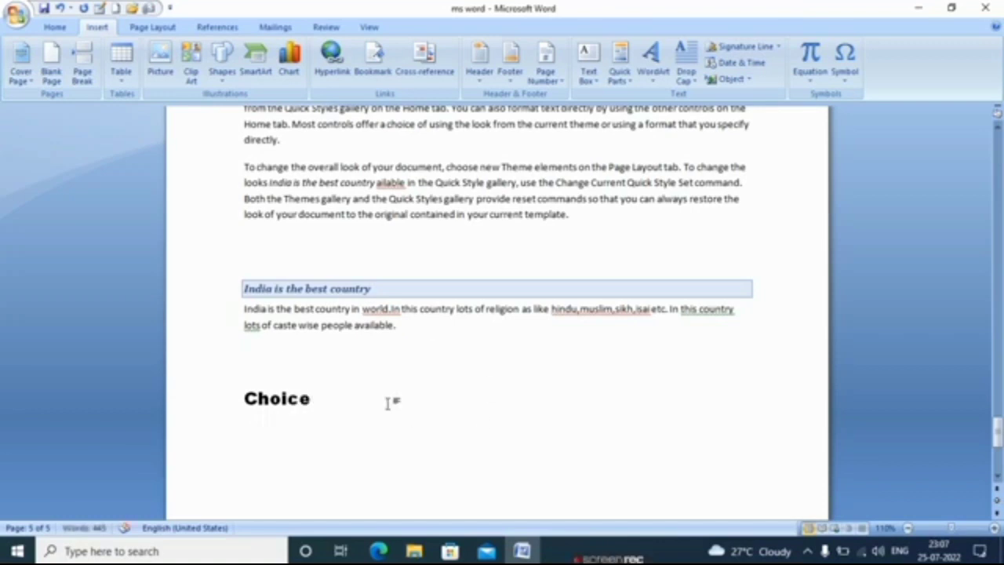
{"action": "left_click_drag", "start_coordinate": [318, 399], "coordinate": [227, 398]}
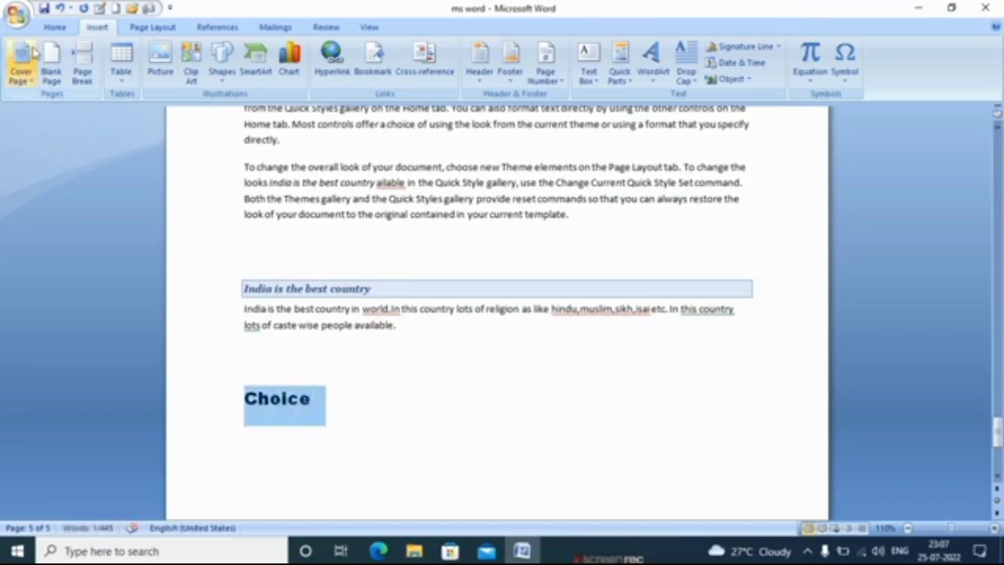
{"action": "left_click", "coordinate": [55, 27]}
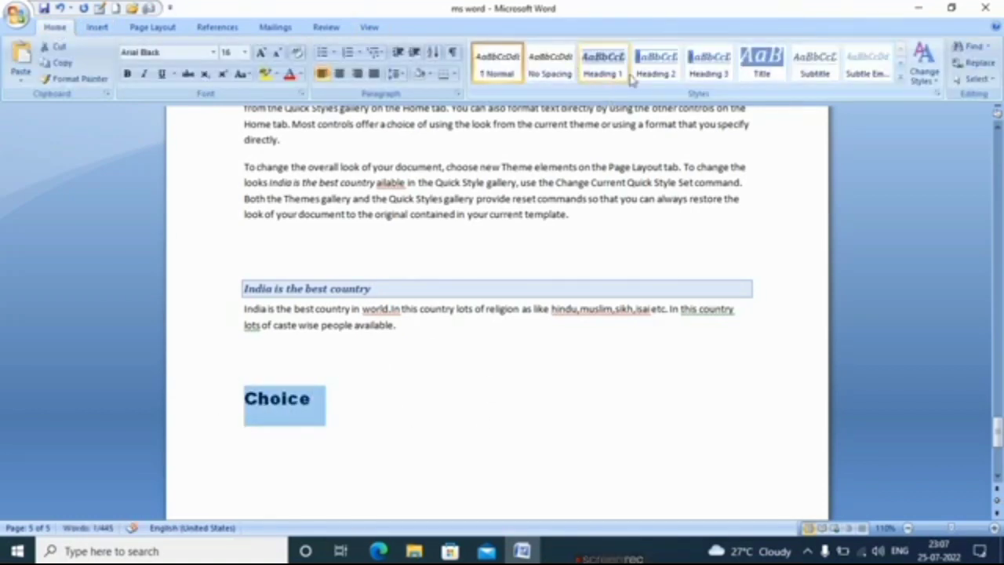
{"action": "left_click", "coordinate": [662, 73]}
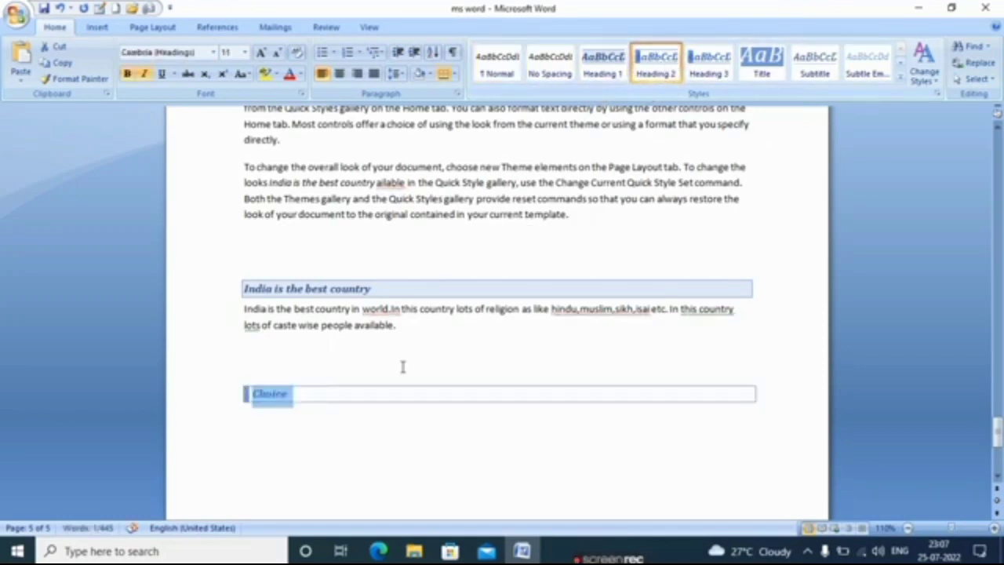
{"action": "left_click", "coordinate": [304, 429]}
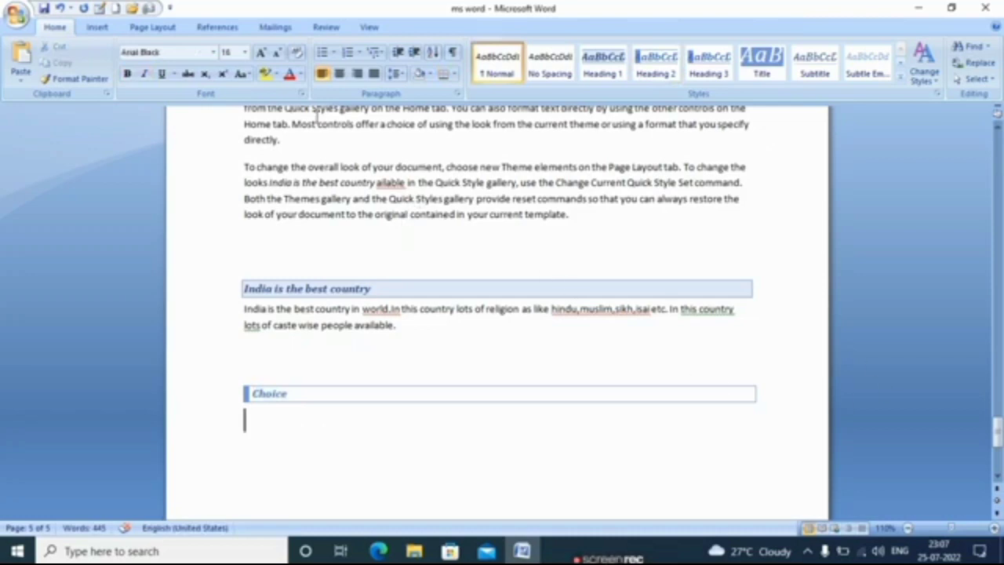
{"action": "left_click_drag", "start_coordinate": [415, 126], "coordinate": [388, 125]}
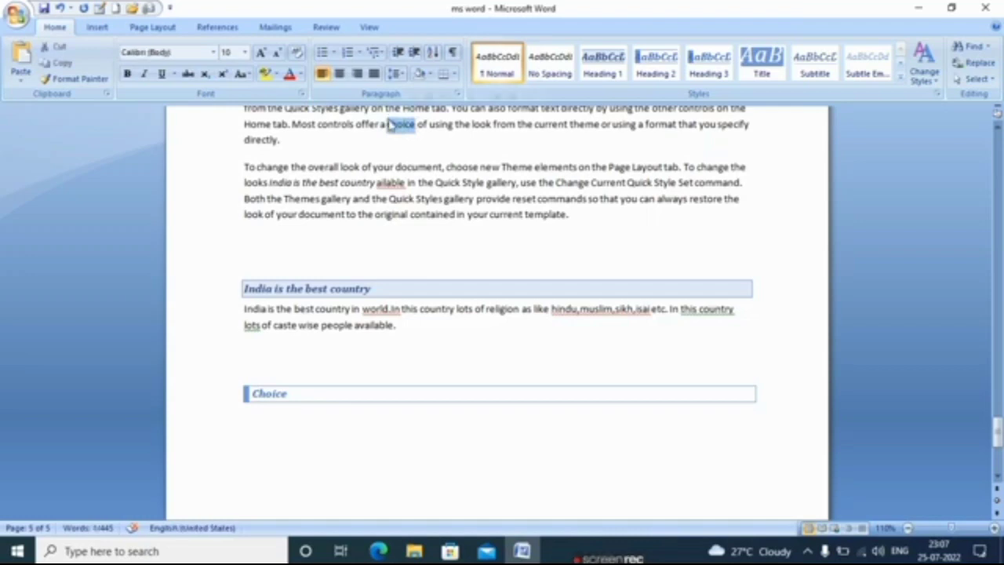
Replace the selected 'choice' with a hyperlinked Heading text cross-reference to the Choice heading.
{"action": "left_click", "coordinate": [98, 29]}
{"action": "left_click", "coordinate": [424, 59]}
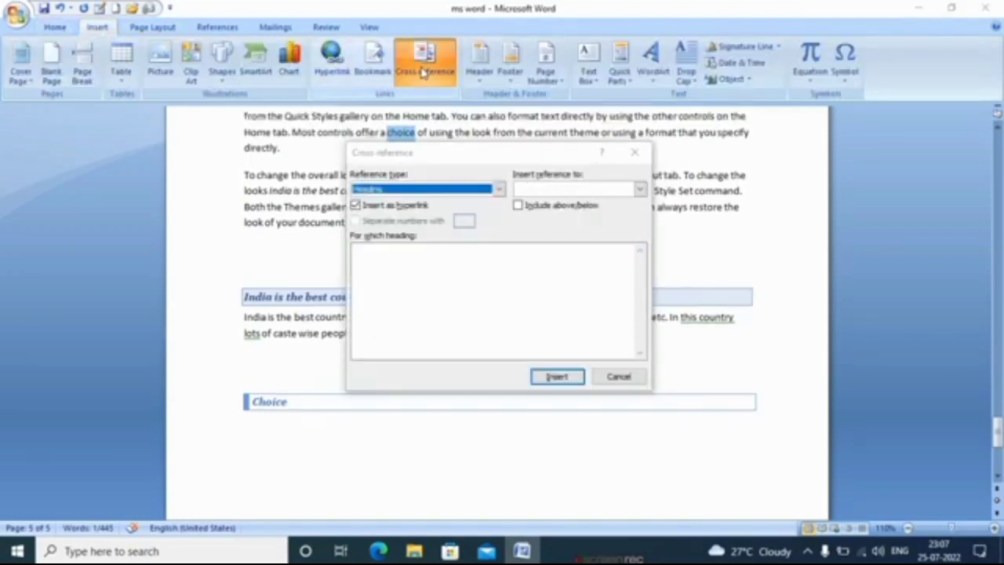
{"action": "left_click", "coordinate": [498, 189]}
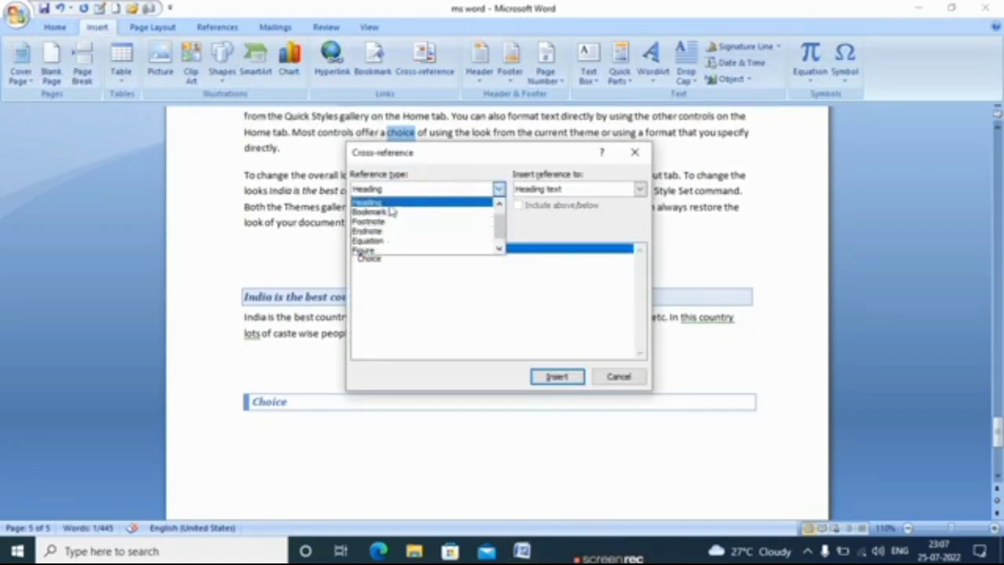
{"action": "left_click", "coordinate": [402, 203]}
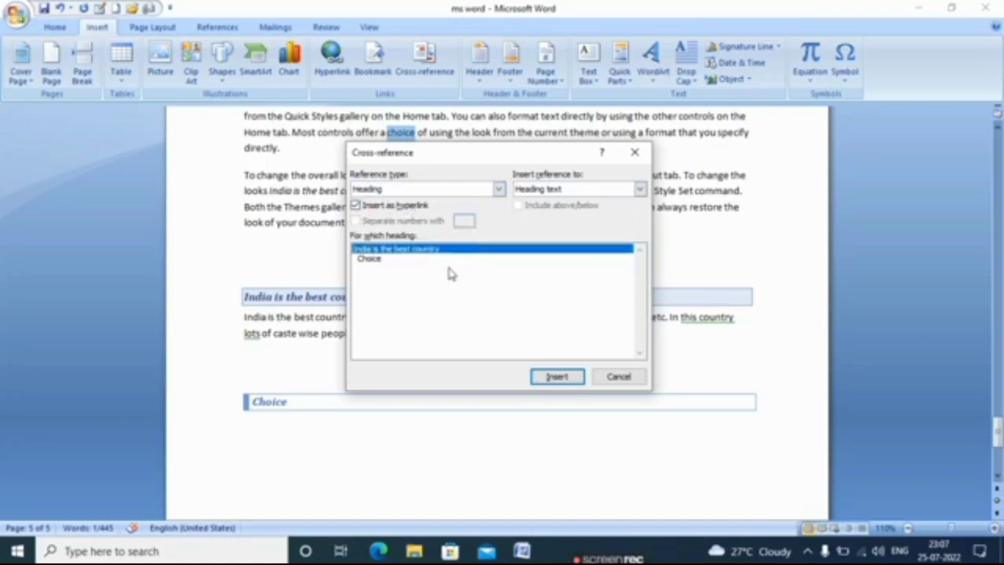
{"action": "left_click", "coordinate": [379, 262]}
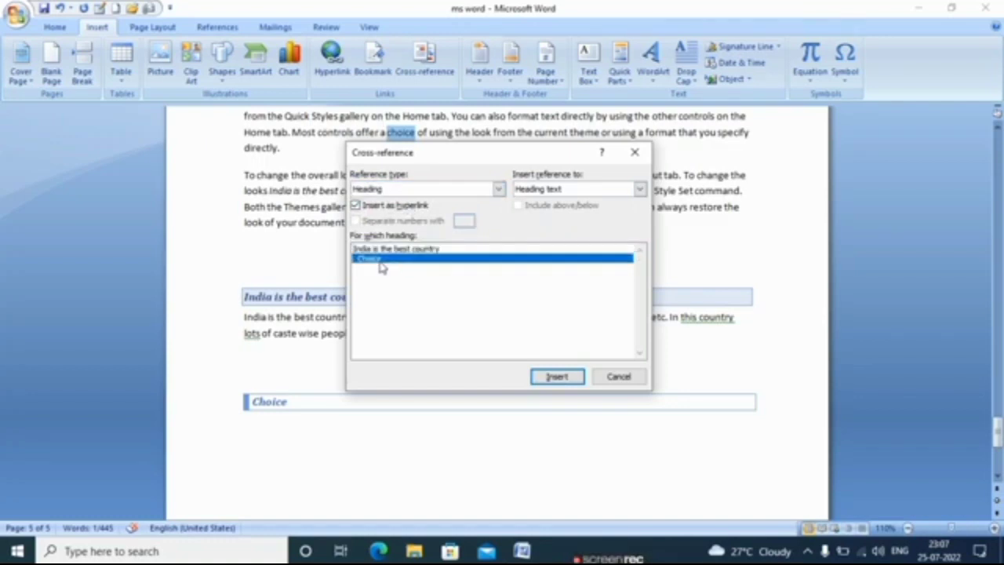
{"action": "left_click", "coordinate": [640, 189]}
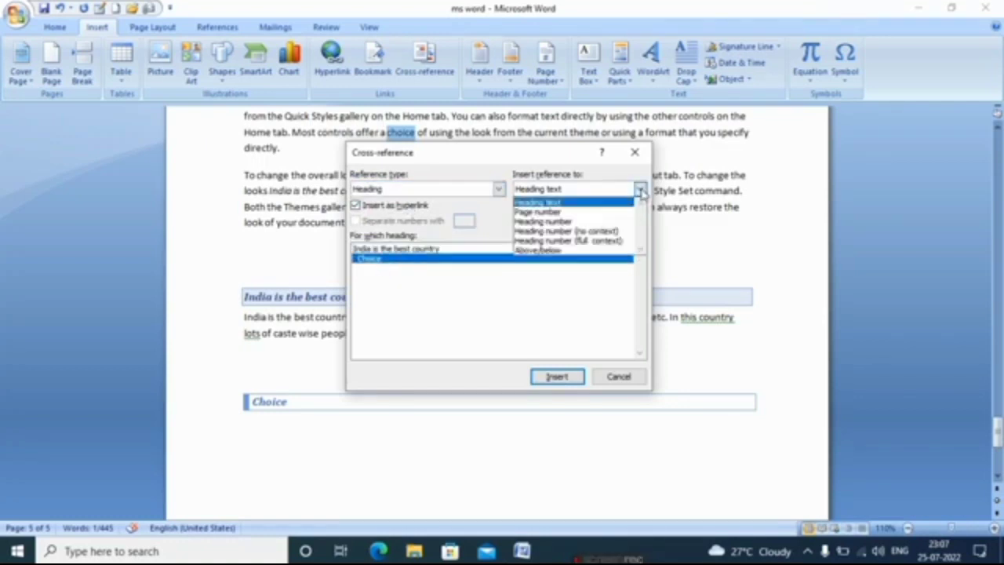
{"action": "left_click", "coordinate": [593, 206]}
{"action": "left_click", "coordinate": [558, 377]}
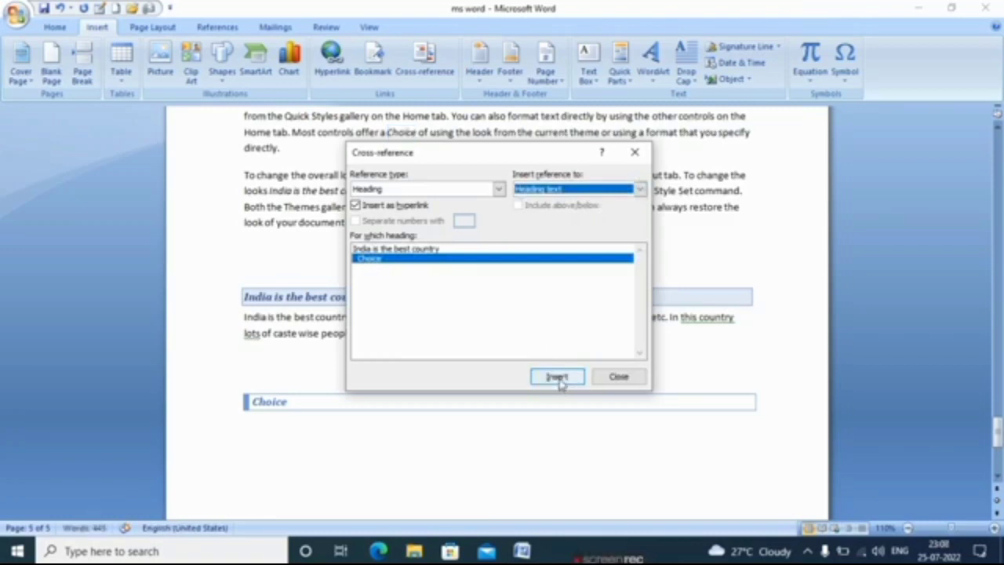
{"action": "left_click", "coordinate": [622, 376]}
{"action": "left_click", "coordinate": [536, 256]}
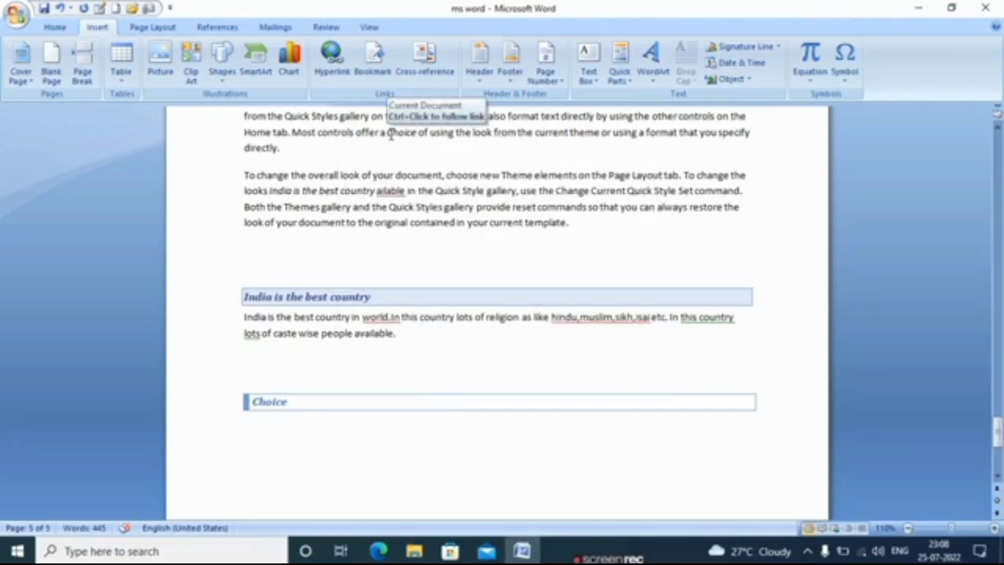
Ctrl+click the Choice cross-reference to jump to the Choice heading, placing the caret below it.
{"action": "left_click", "coordinate": [396, 135], "text": "ctrl"}
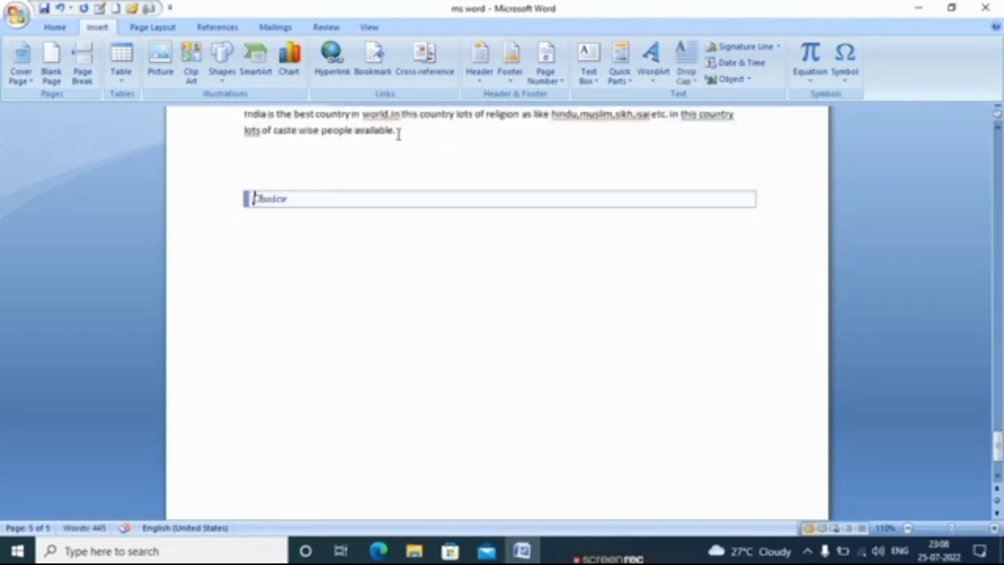
{"action": "left_click", "coordinate": [275, 229]}
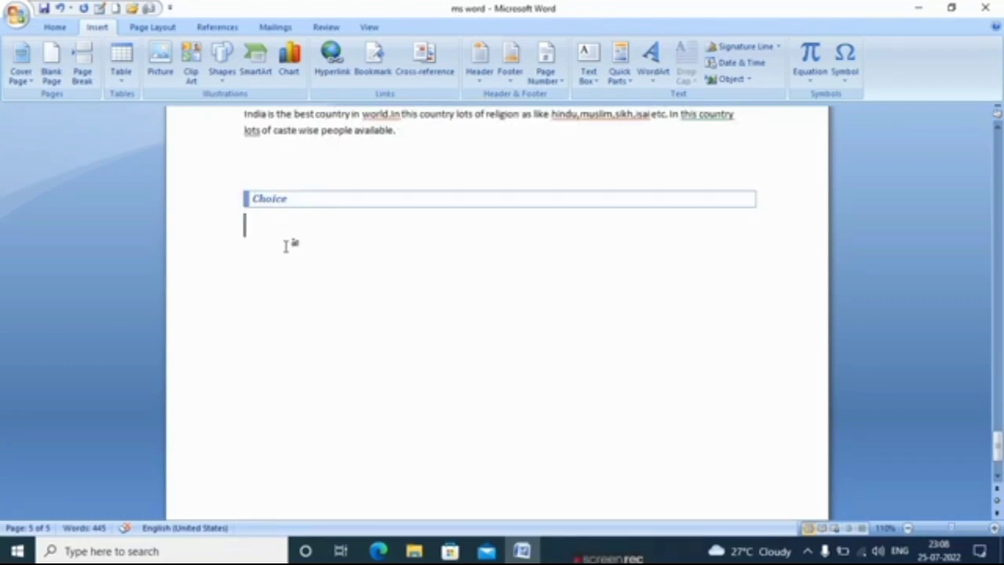
{"action": "left_click_drag", "start_coordinate": [996, 439], "coordinate": [996, 428]}
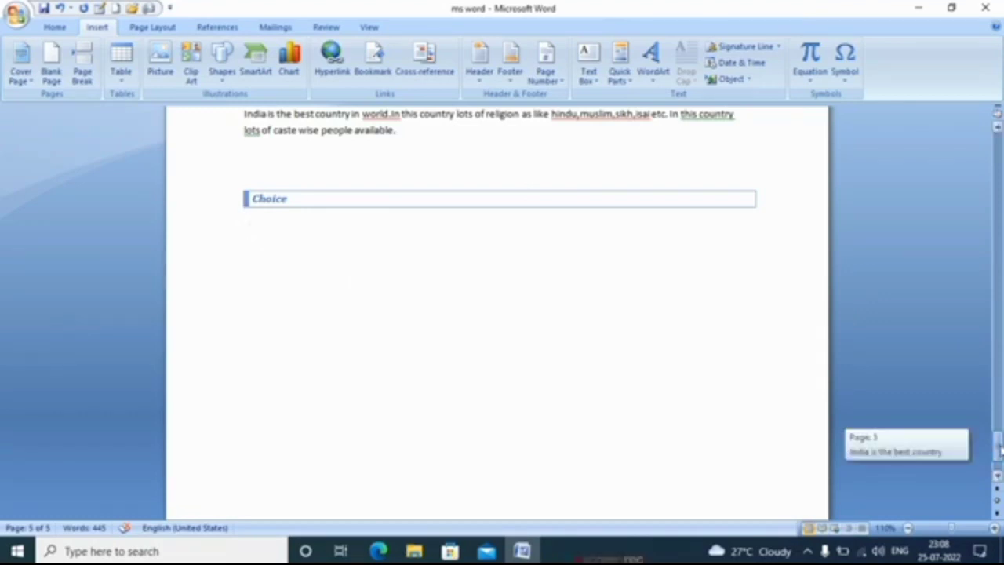